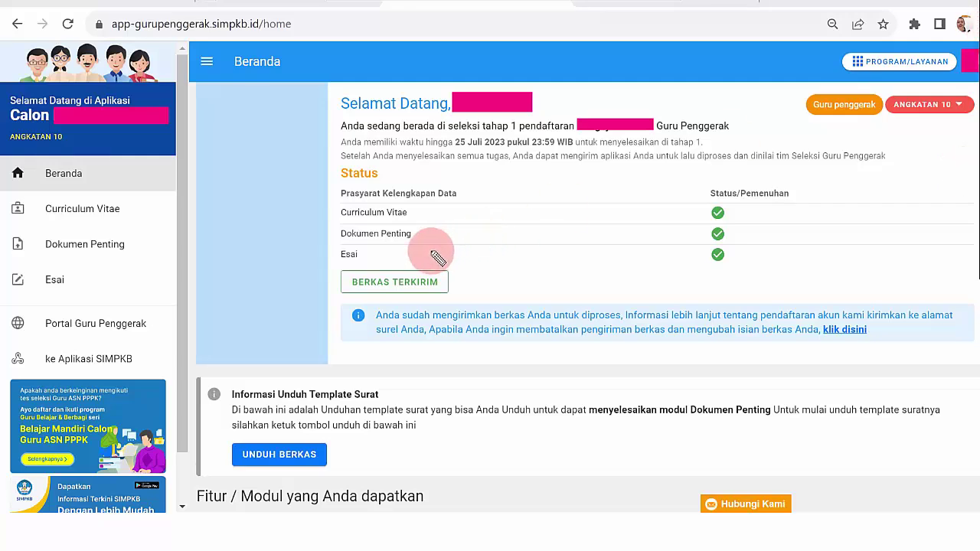
Circle the BERKAS TERKIRIM status in red and mark the Curriculum Vitae and Esai rows of the requirement list
mouse_move(432, 252)
mouse_down()
mouse_move(383, 256)
mouse_move(331, 294)
mouse_move(446, 305)
mouse_move(455, 261)
mouse_move(431, 257)
mouse_up()
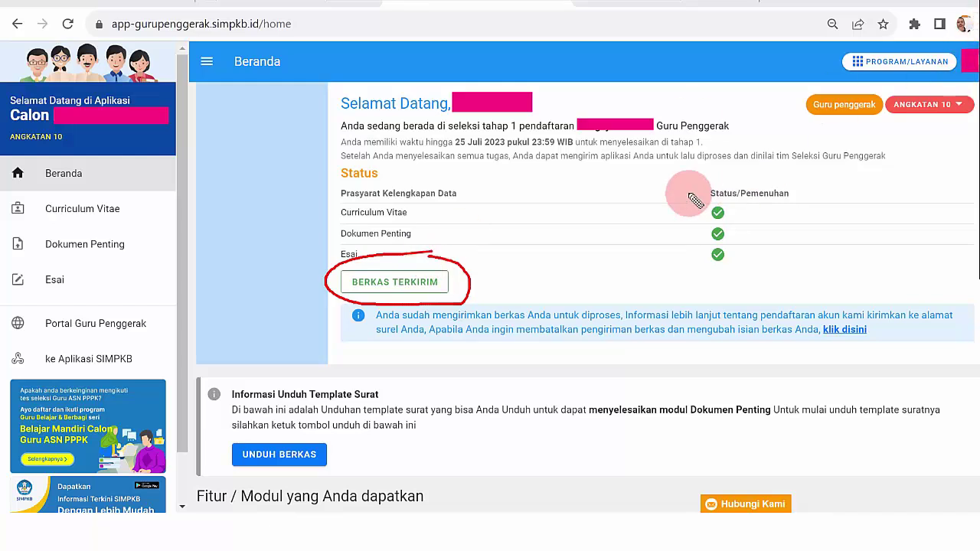
drag(422, 209, 450, 208)
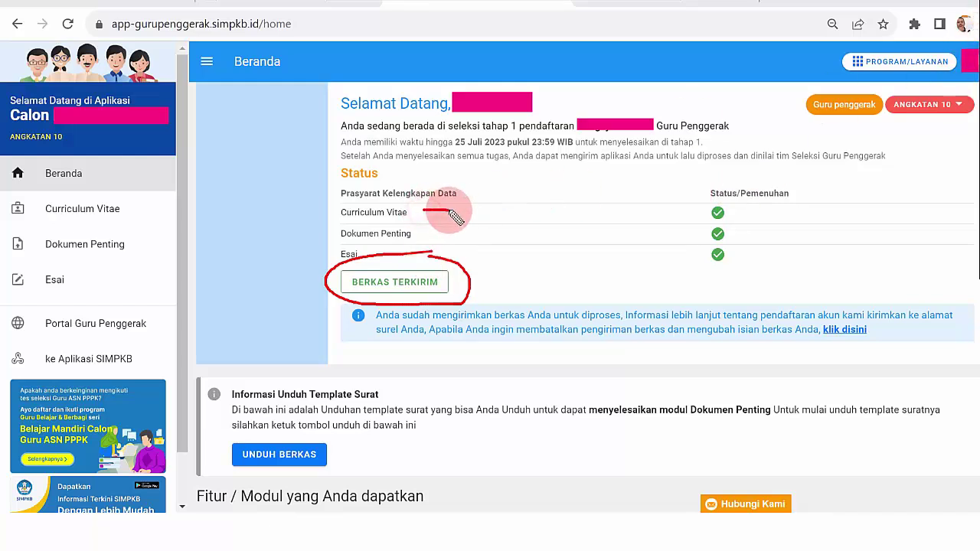
click(741, 250)
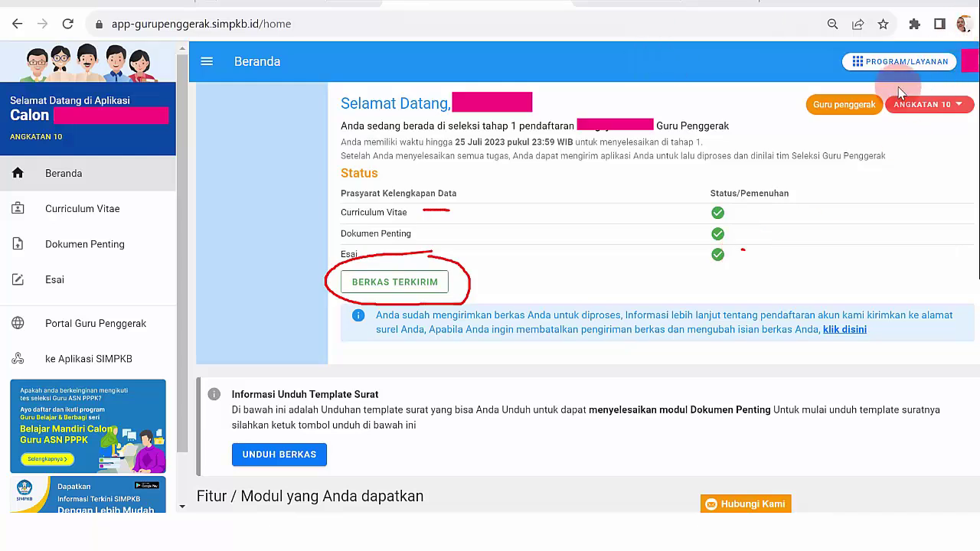
Switch to the blank Google start page and go to gtk.belajar.kemdikbud.go.id
click(576, 2)
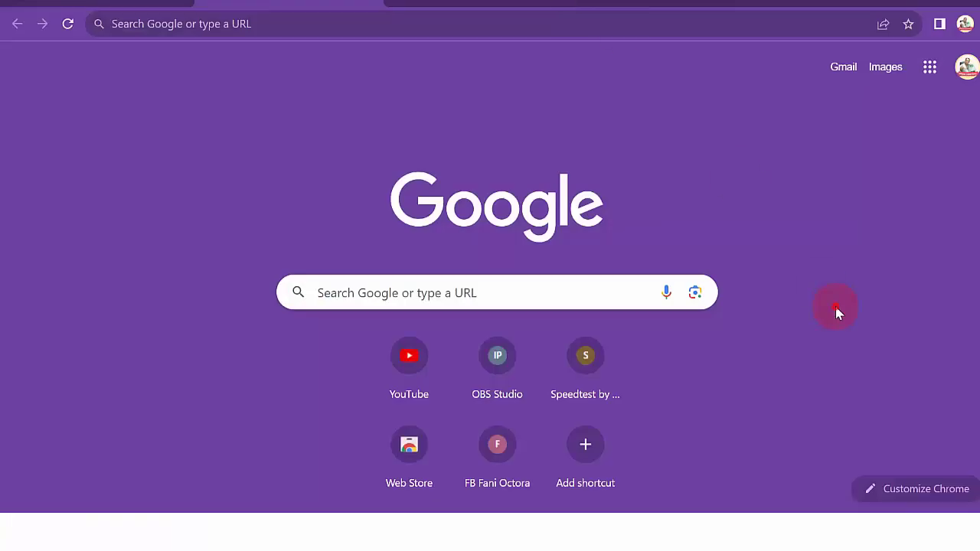
click(257, 23)
text(gtk.belajar.kemdikbud.go.id)
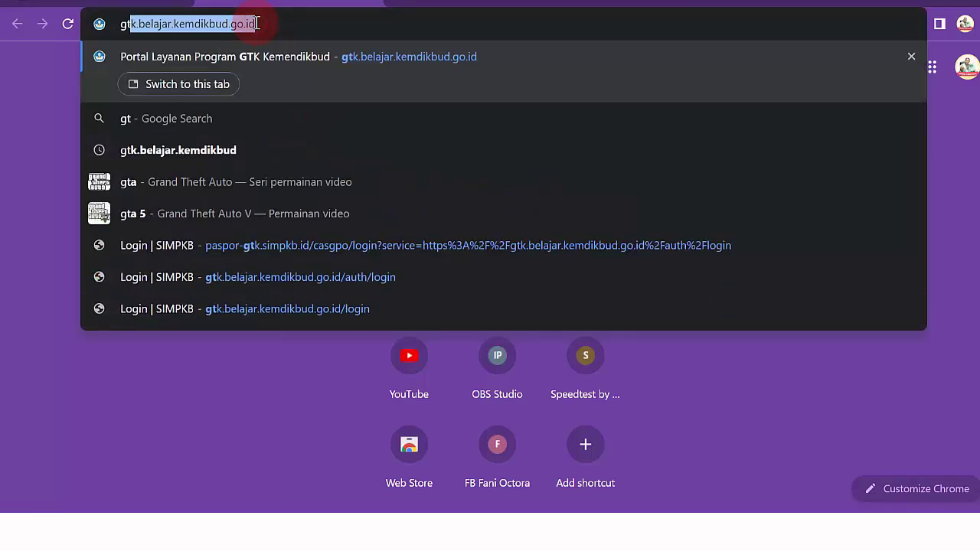
click(282, 23)
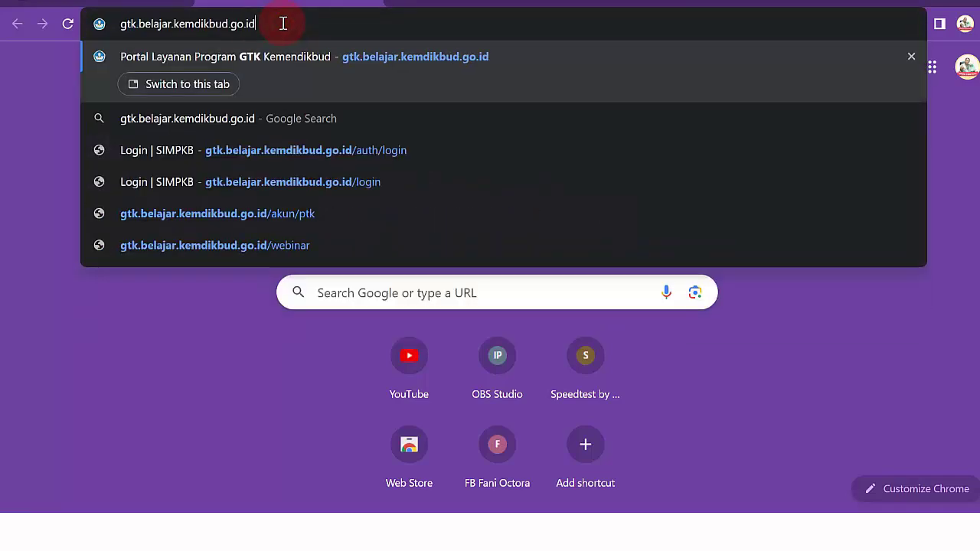
key(Return)
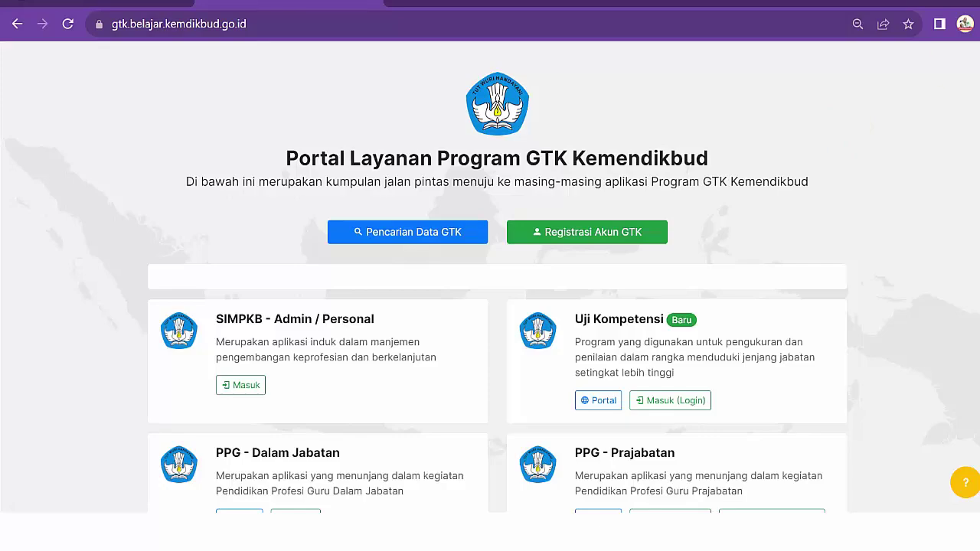
Find Guru Penggerak among the GTK program services and enter its selection application
scroll(497, 276, down, 5)
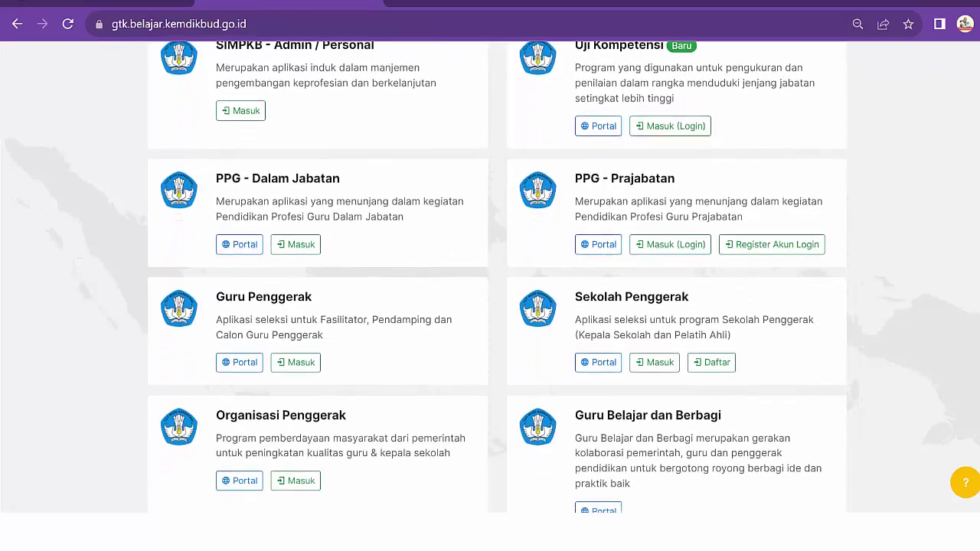
scroll(498, 276, up, 5)
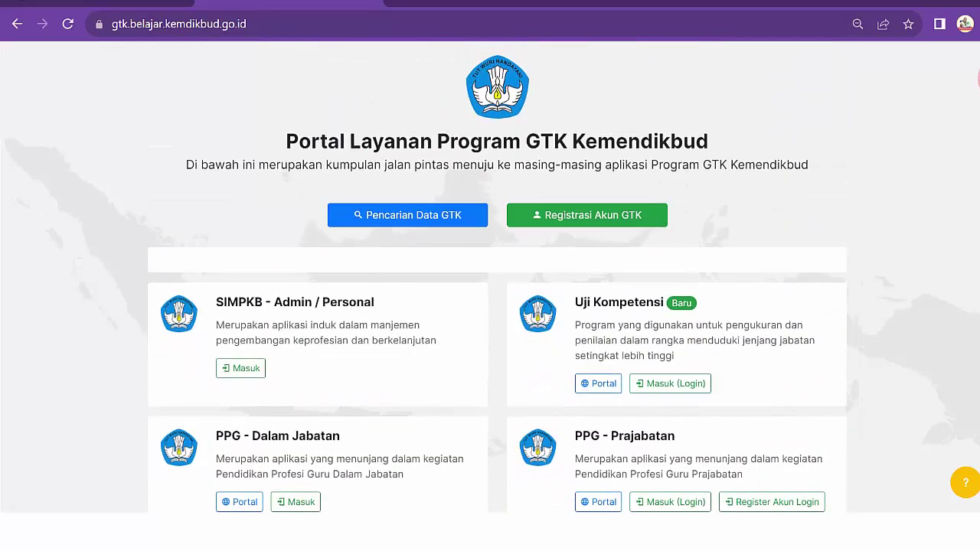
scroll(497, 276, down, 3)
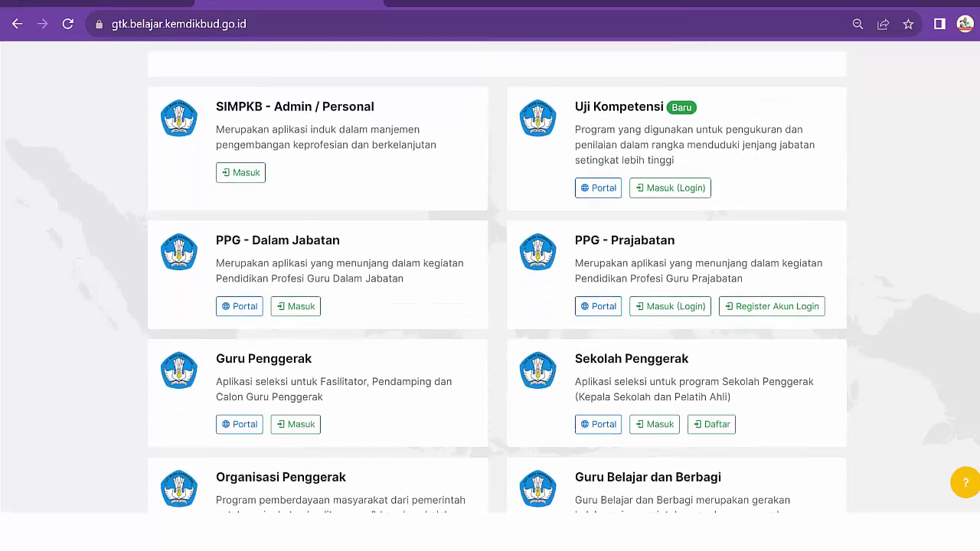
scroll(498, 277, down, 3)
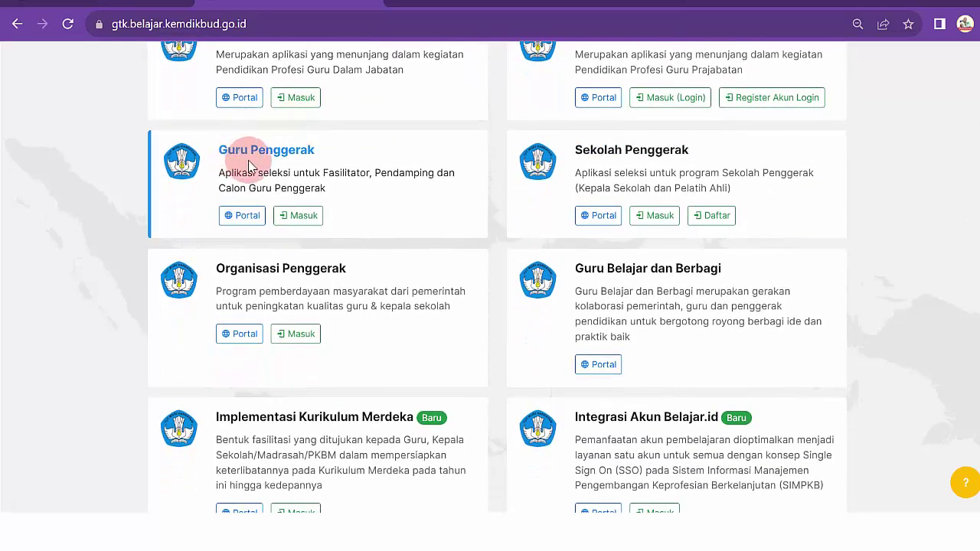
click(242, 215)
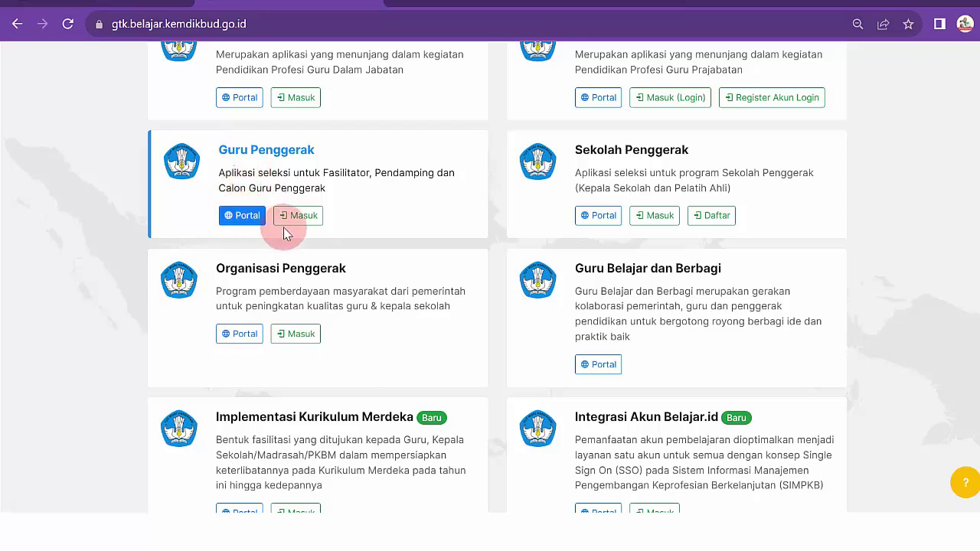
click(291, 216)
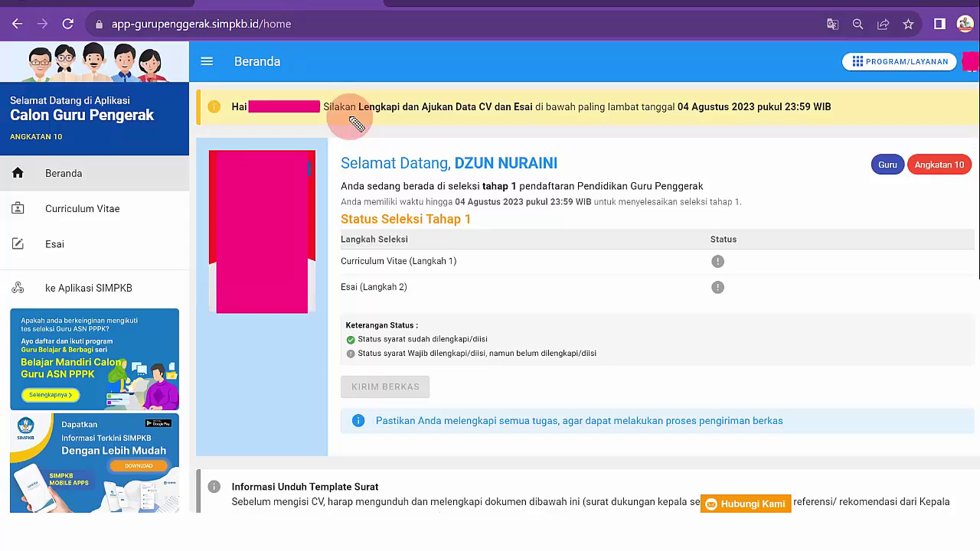
Underline the CV and essay submission notice with its deadline in red, and draw an arrow to the Angkatan 10 badge
drag(365, 116, 392, 117)
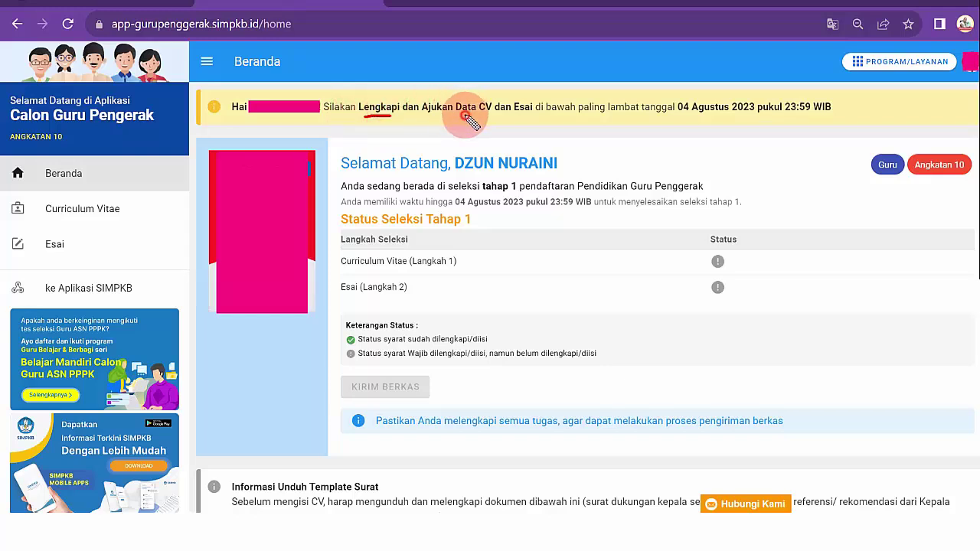
drag(465, 116, 512, 117)
drag(582, 119, 605, 119)
drag(691, 119, 807, 121)
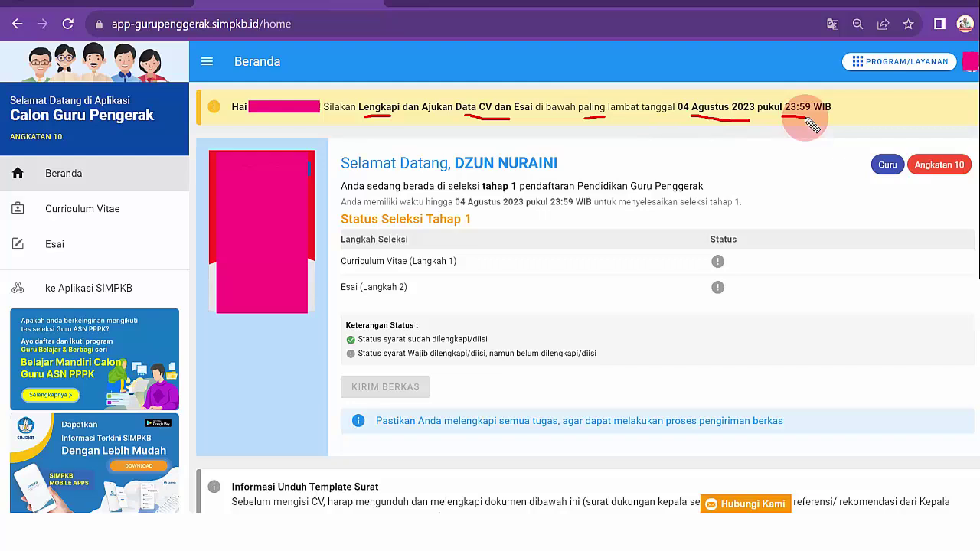
mouse_move(896, 100)
mouse_down()
mouse_move(937, 112)
mouse_move(945, 151)
mouse_up()
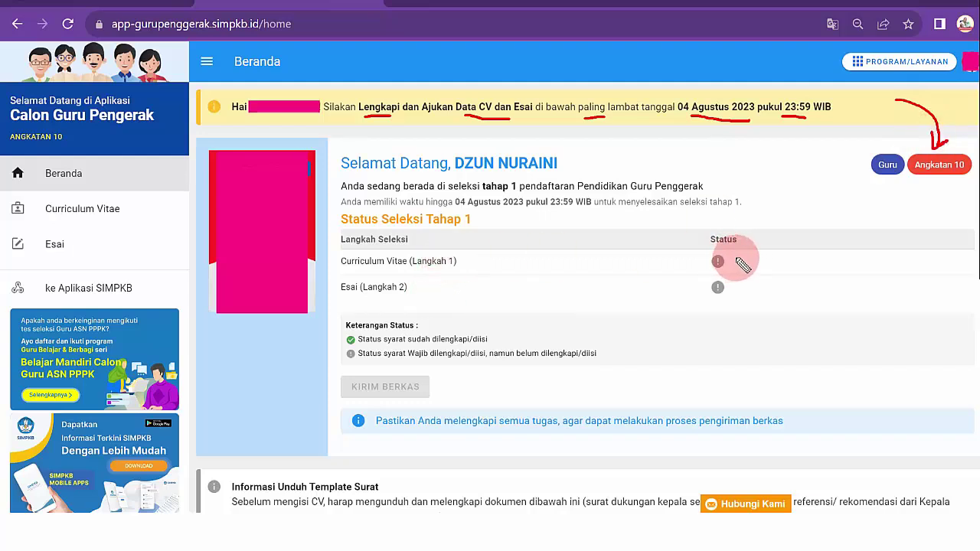
Mark the Curriculum Vitae and Esai selection steps with red ticks and underlines, and circle KIRIM BERKAS
drag(735, 261, 755, 255)
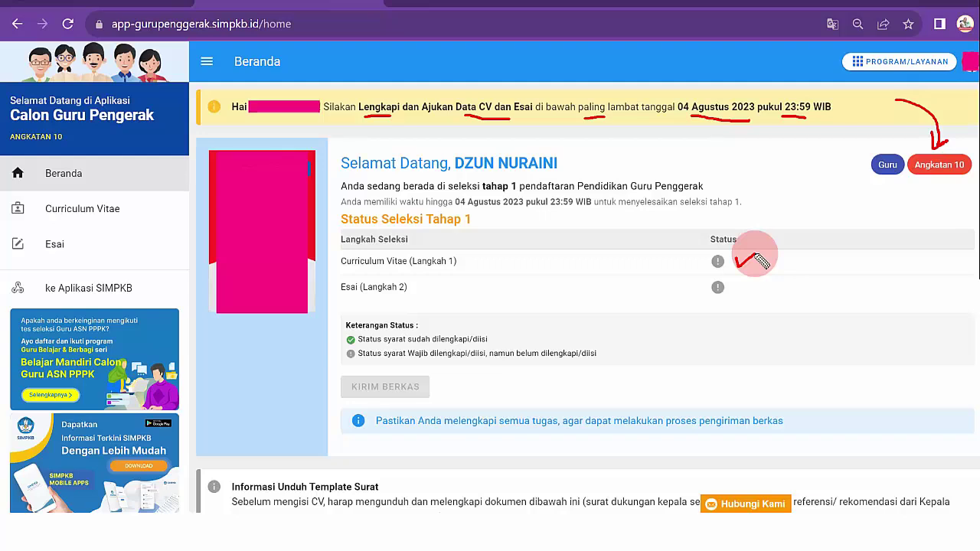
drag(435, 261, 445, 261)
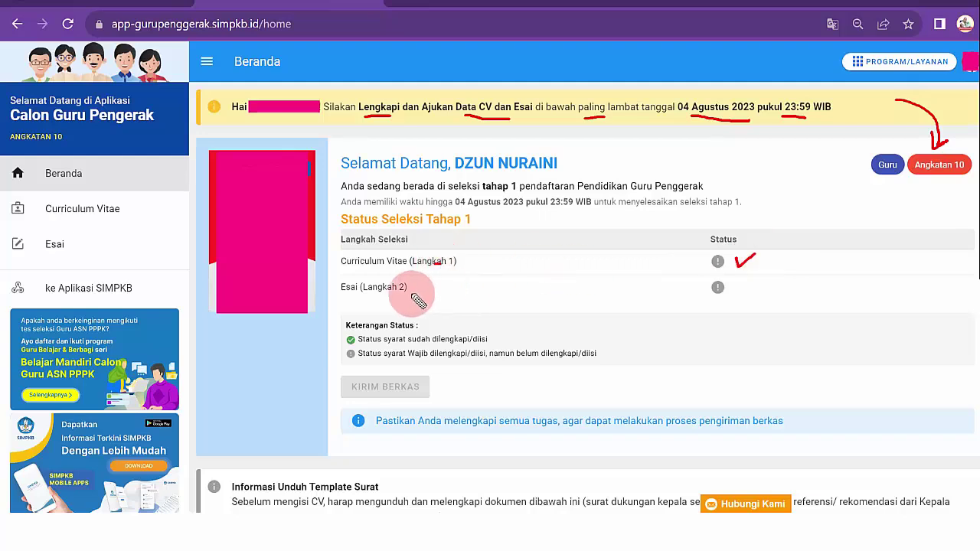
drag(376, 294, 388, 295)
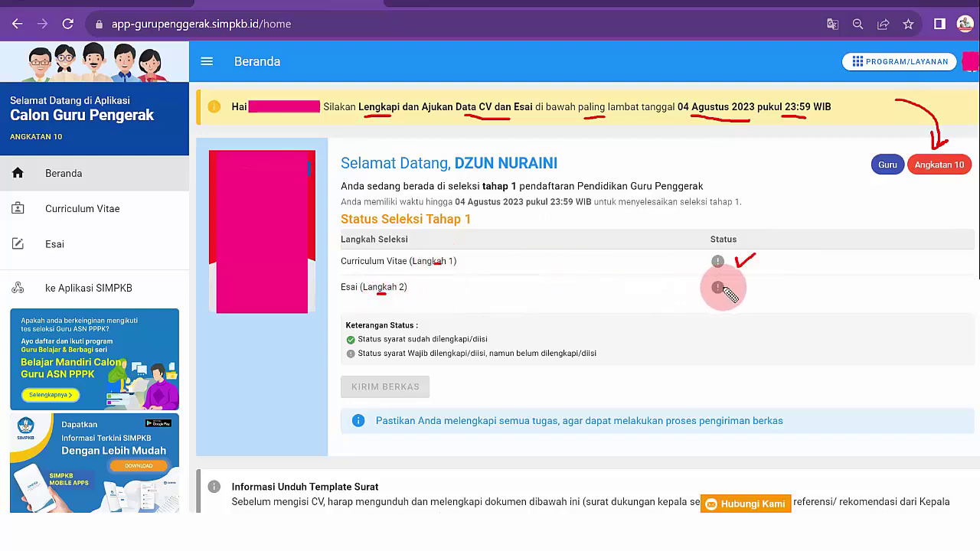
drag(727, 288, 743, 290)
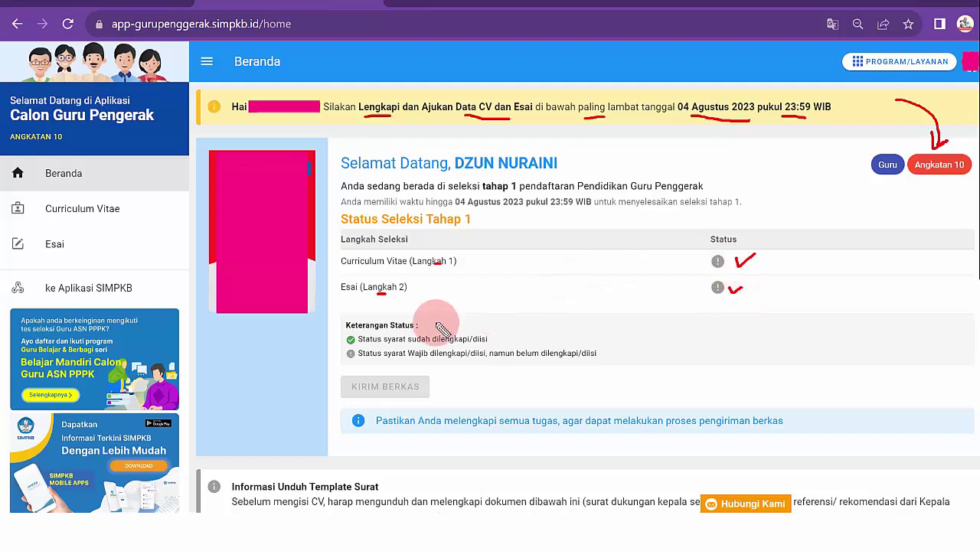
mouse_move(409, 370)
mouse_down()
mouse_move(328, 381)
mouse_move(383, 401)
mouse_move(441, 399)
mouse_move(413, 368)
mouse_up()
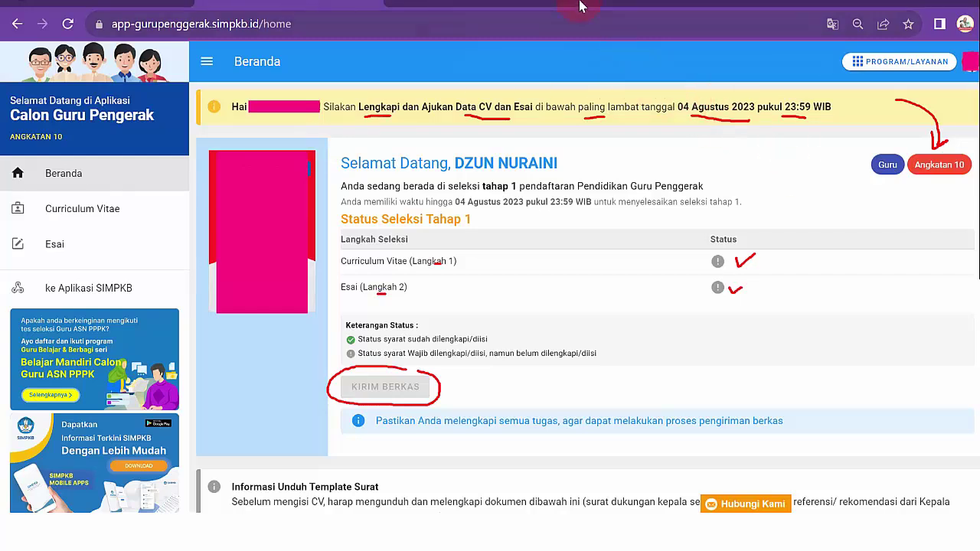
Start the Curriculum Vitae (Langkah 1) task by accepting its work instructions, and dismiss the notice on its page
key(Page_Down)
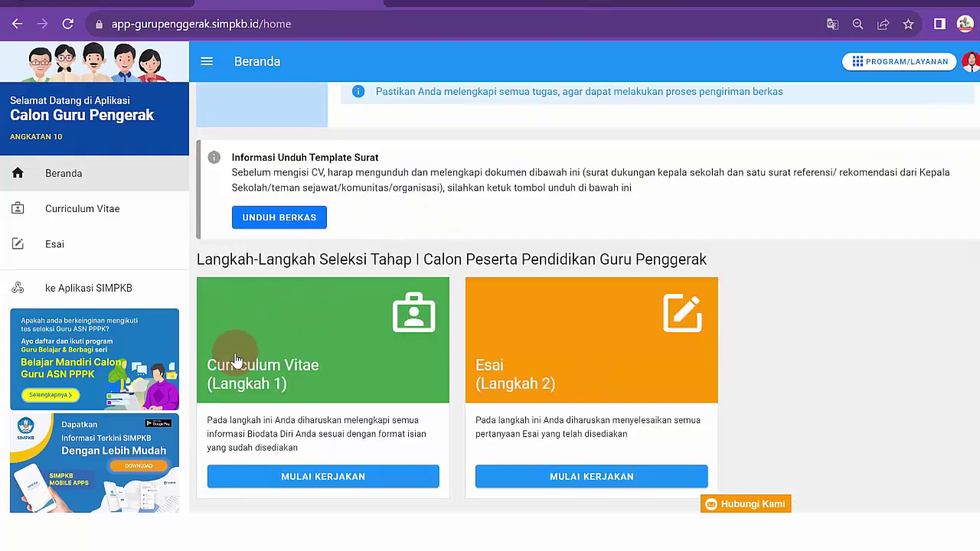
click(349, 477)
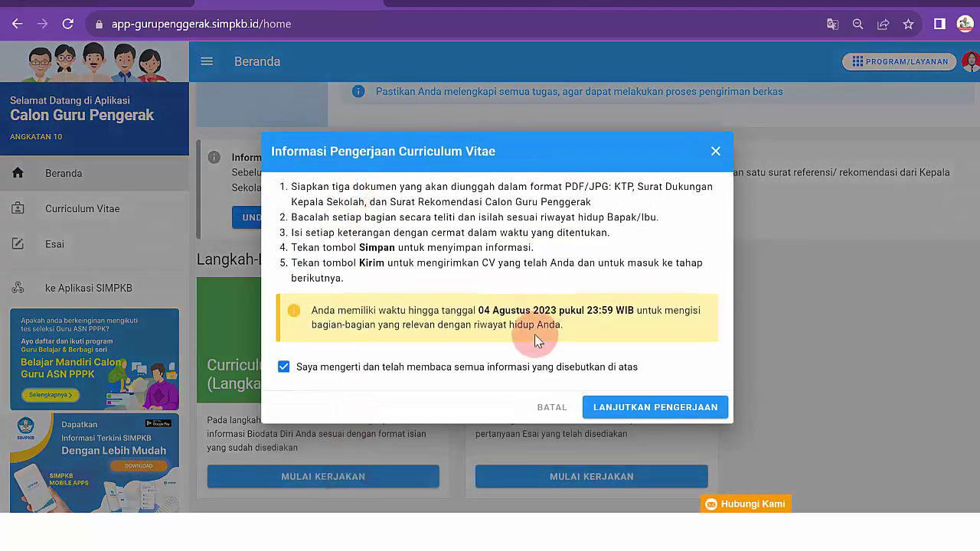
click(640, 414)
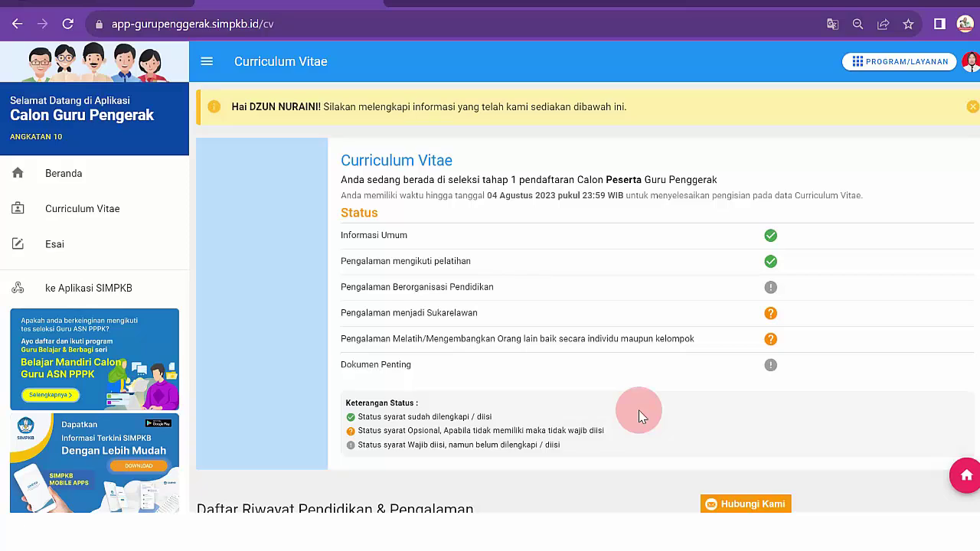
click(973, 106)
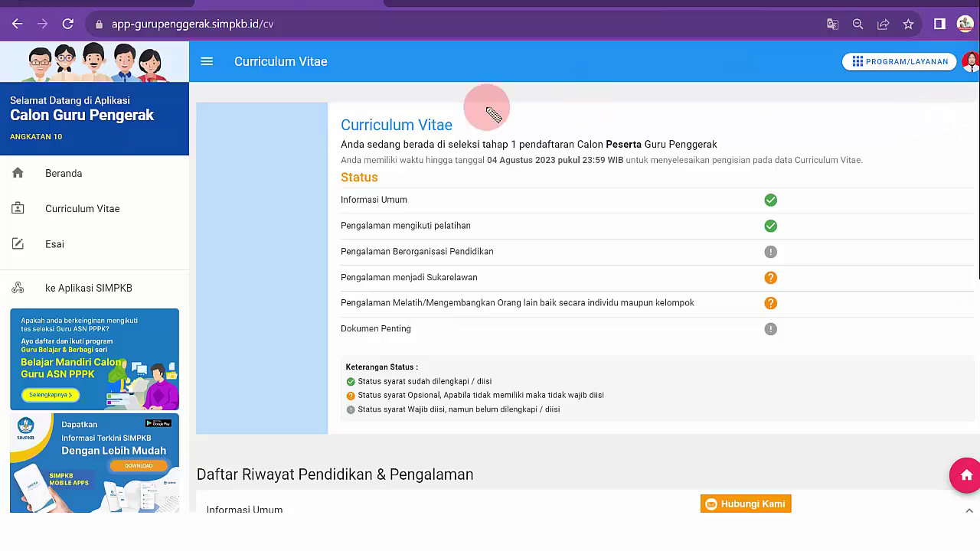
Underline the Curriculum Vitae heading, selection stage 1, the word Peserta, and the 04 Agustus 2023 deadline in red
drag(352, 136, 388, 135)
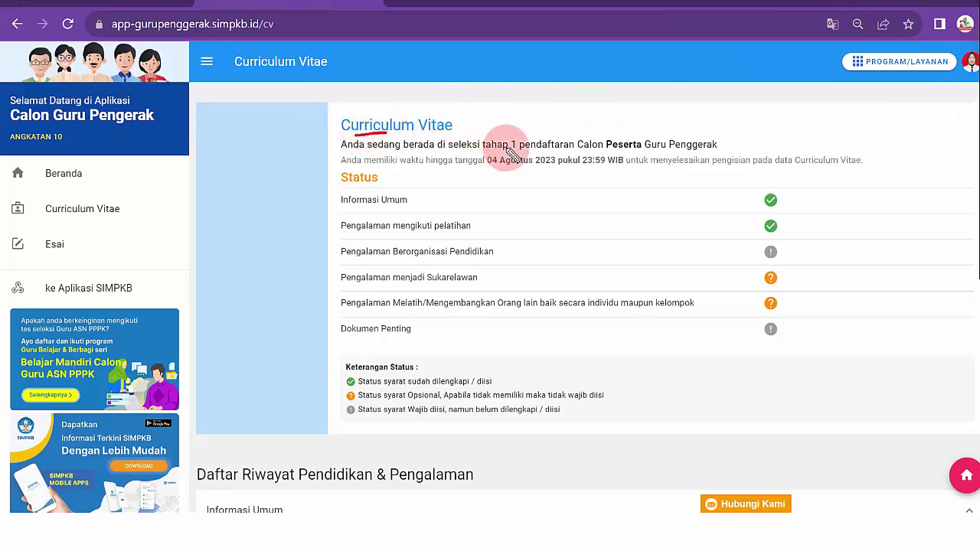
drag(505, 152, 518, 153)
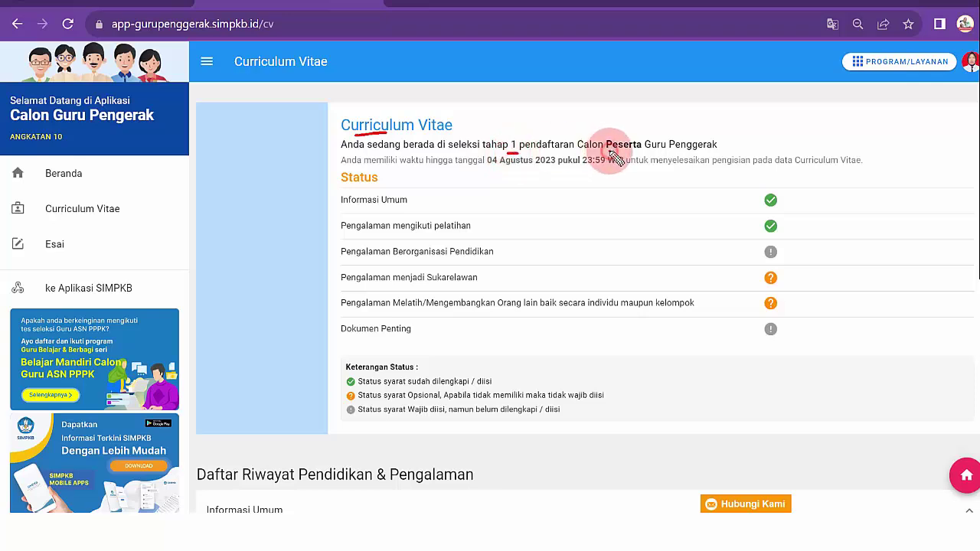
drag(609, 152, 623, 154)
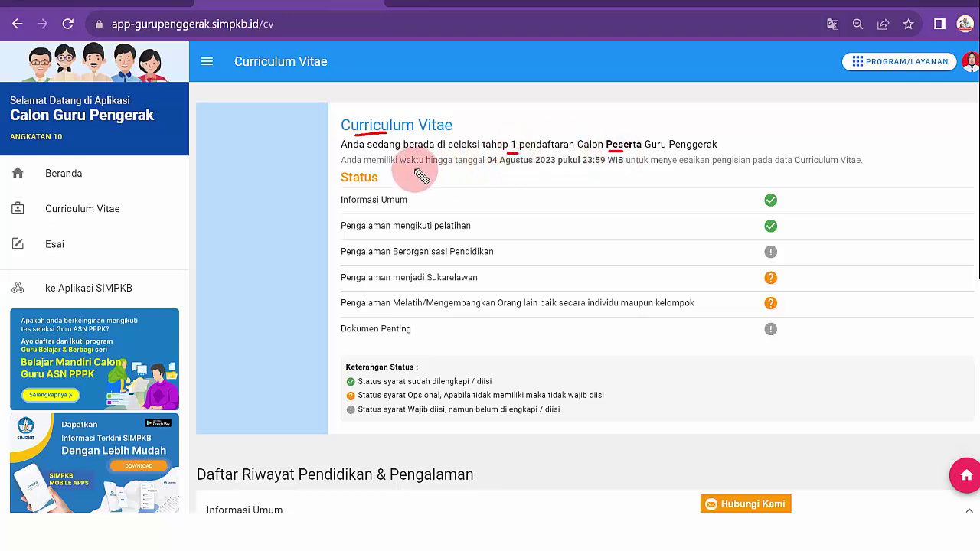
drag(415, 166, 425, 166)
drag(487, 170, 536, 175)
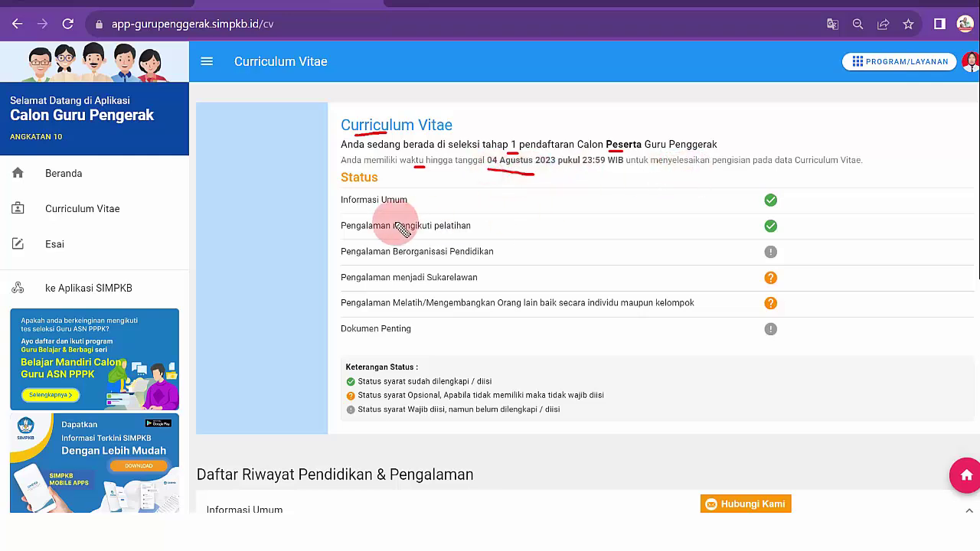
Mark the Status heading, Informasi Umum, the two completed-status ticks, and the completed and optional entries in the Keterangan Status legend
mouse_move(340, 185)
mouse_down()
mouse_move(361, 185)
mouse_move(387, 218)
mouse_up()
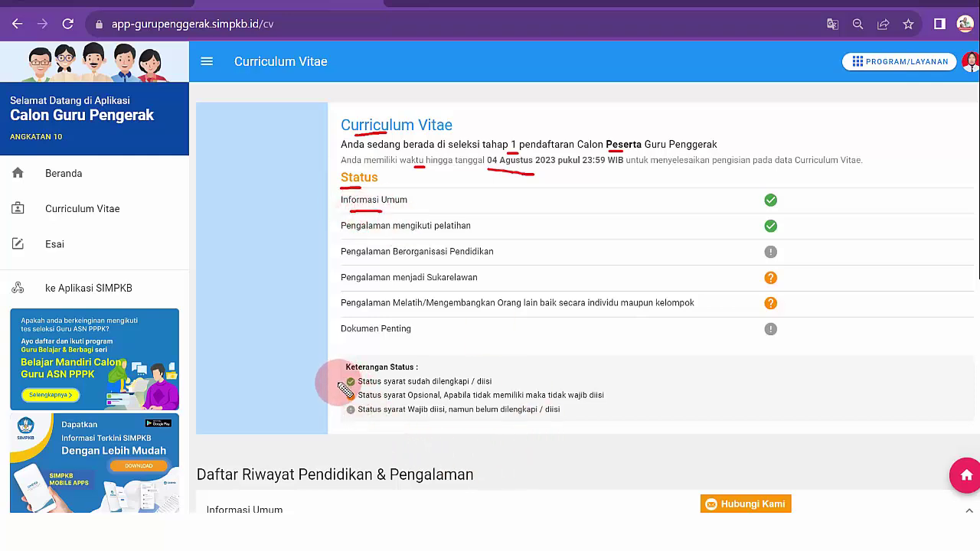
mouse_move(354, 375)
mouse_down()
mouse_move(367, 375)
mouse_move(337, 381)
mouse_up()
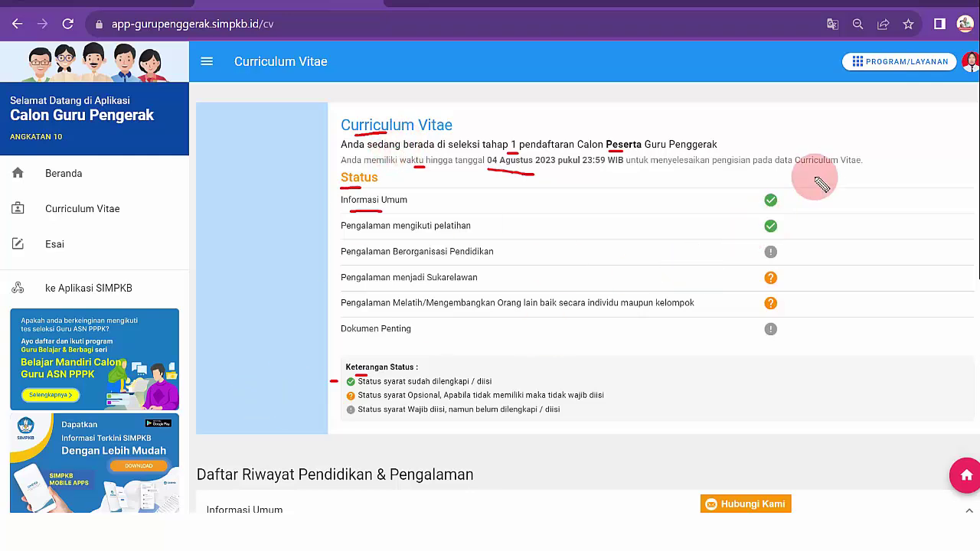
mouse_move(779, 191)
mouse_down()
mouse_move(760, 192)
mouse_move(762, 202)
mouse_up()
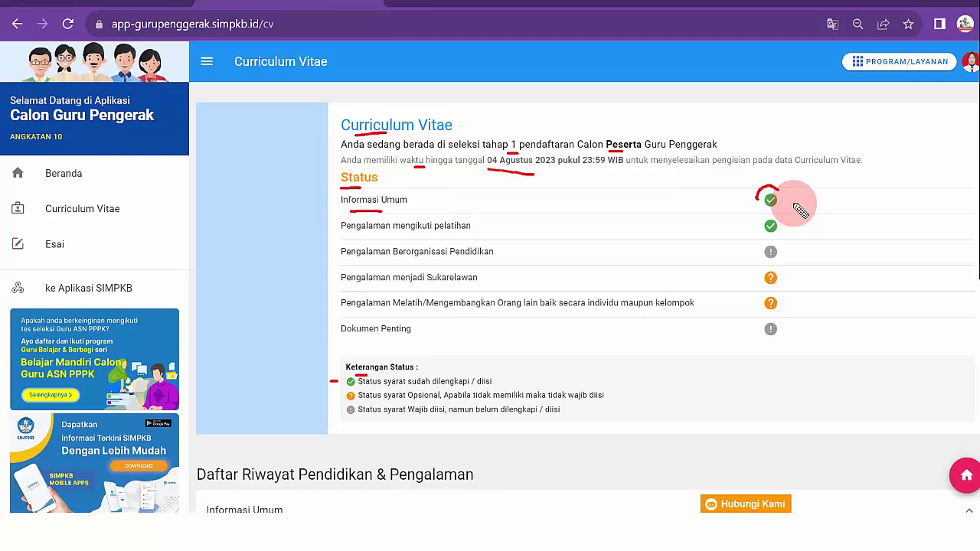
drag(788, 201, 801, 199)
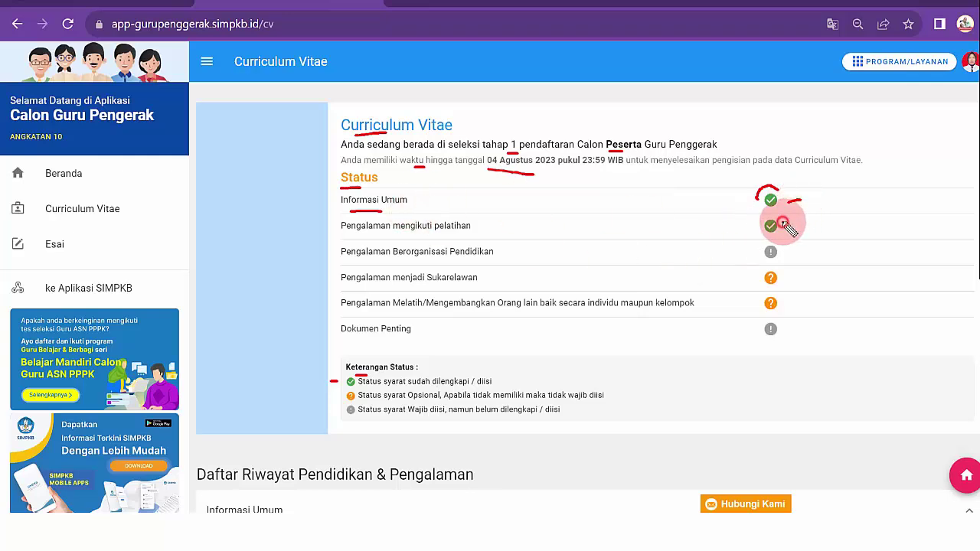
drag(782, 222, 795, 222)
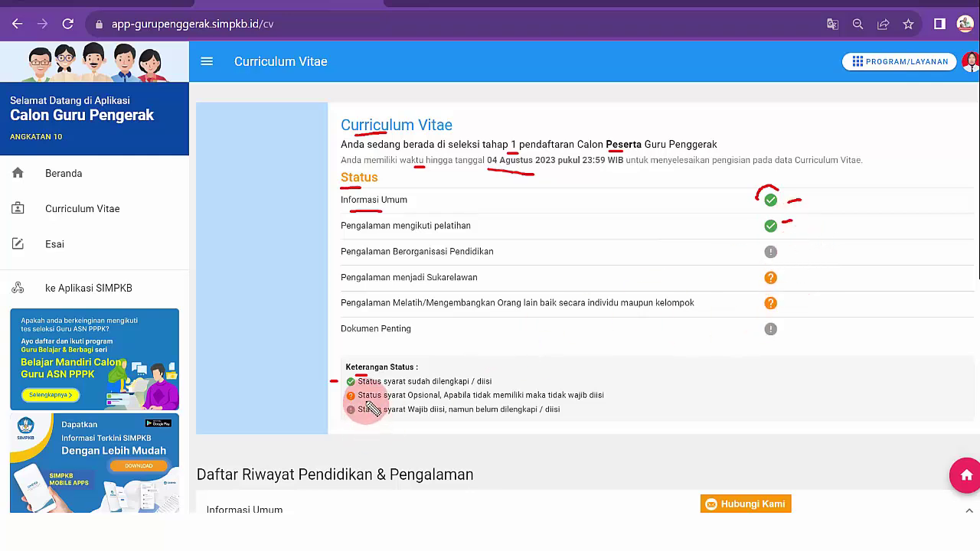
drag(365, 401, 381, 400)
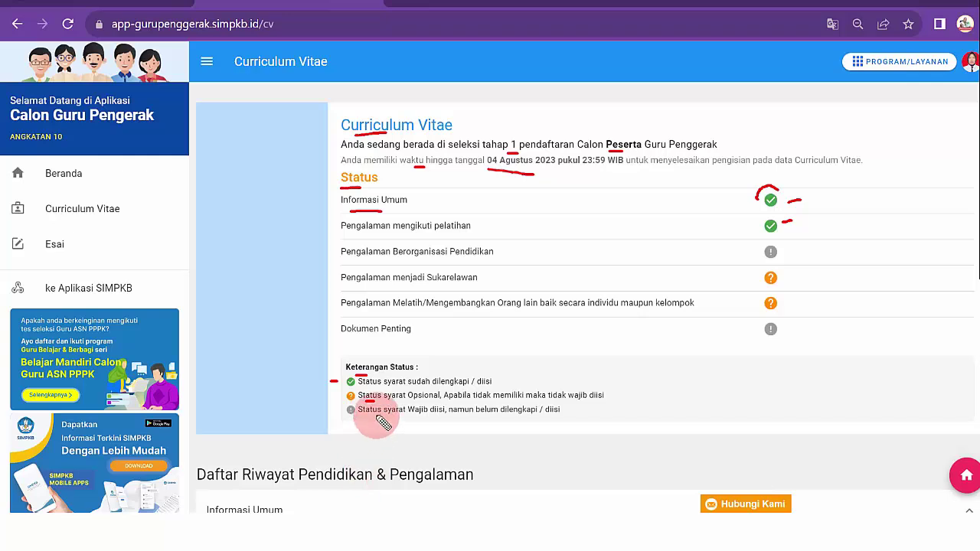
Mark the Wajib diisi legend entry and the Pengalaman Berorganisasi Pendidikan and Dokumen Penting status icons in red, and clear all annotations
drag(376, 416, 491, 418)
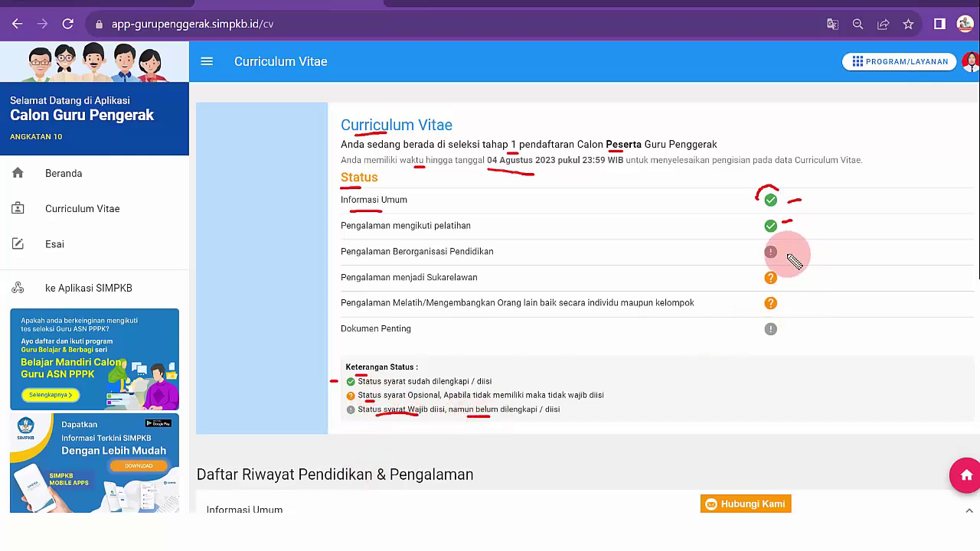
drag(787, 256, 800, 252)
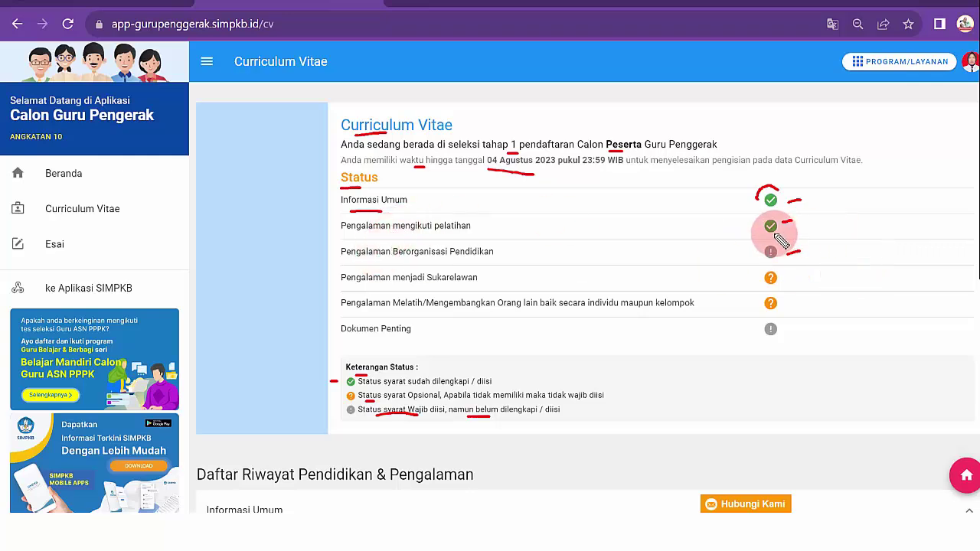
drag(767, 239, 765, 264)
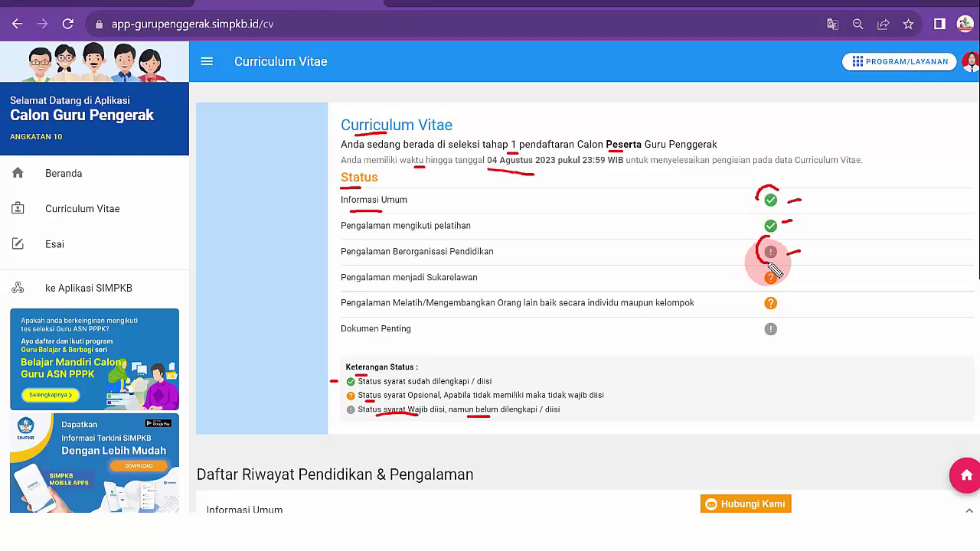
drag(771, 317, 766, 342)
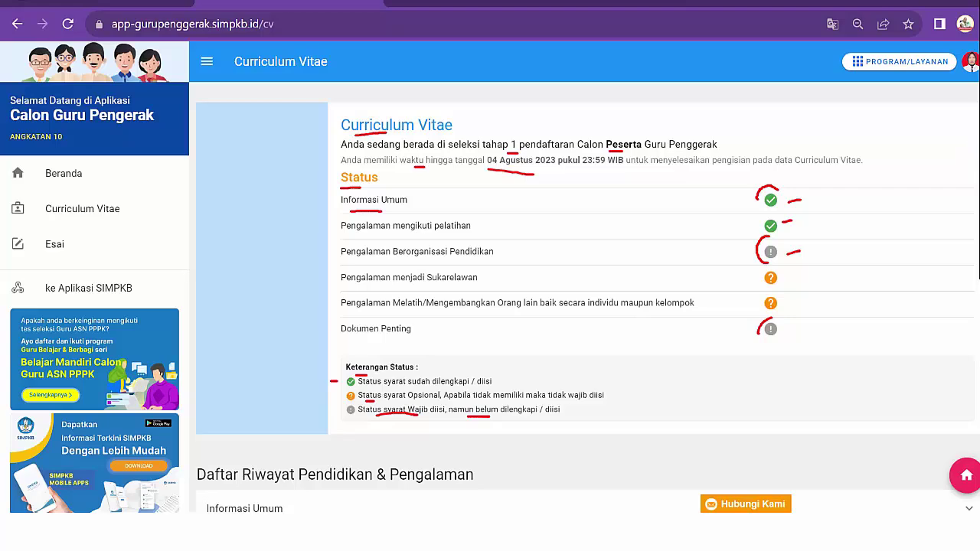
key(Escape)
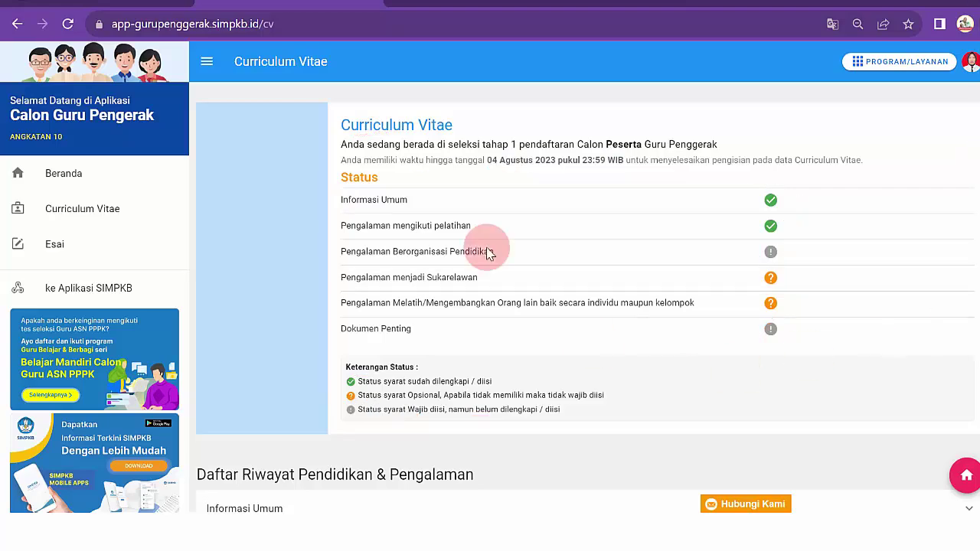
Expand the Pengalaman mengikuti pelatihan section under Daftar Riwayat Pendidikan & Pengalaman to show its training record
scroll(850, 223, down, 3)
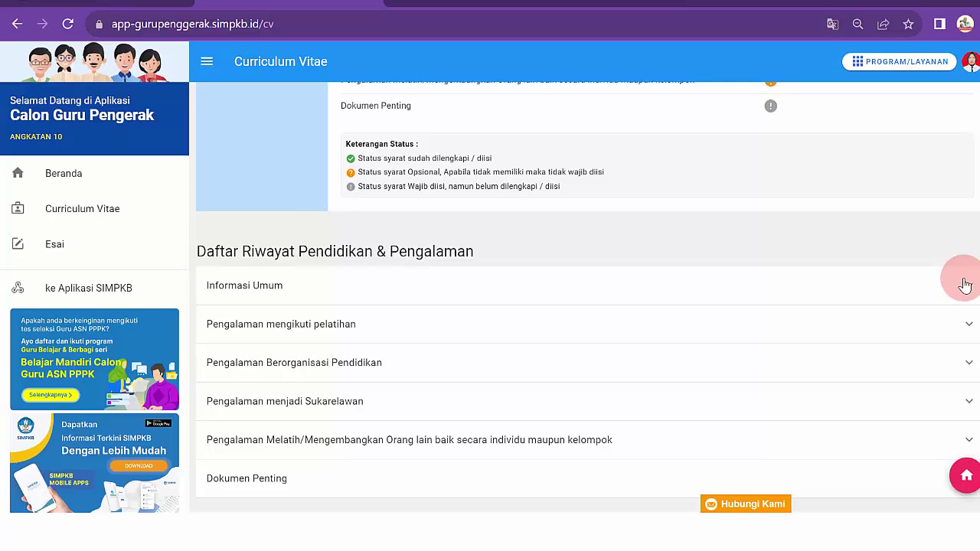
click(971, 330)
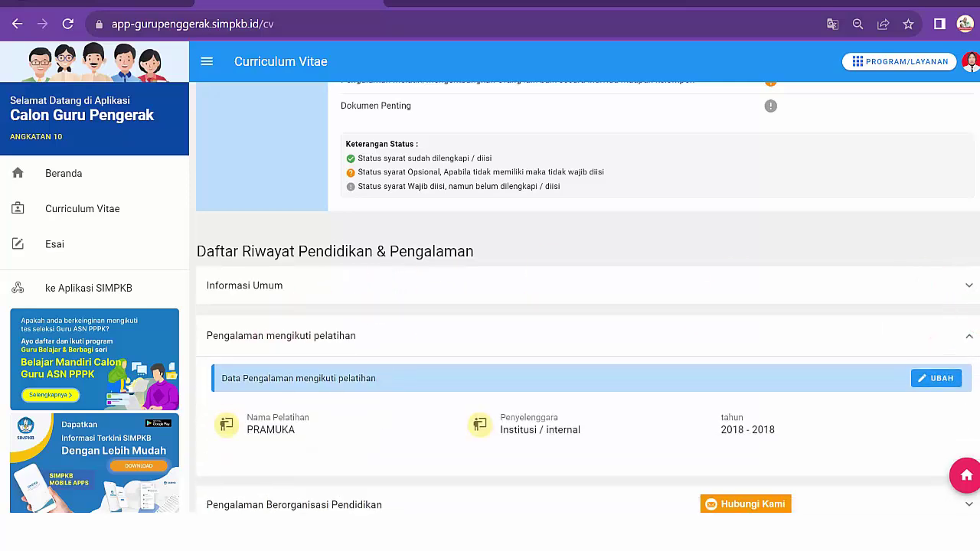
scroll(588, 306, down, 2)
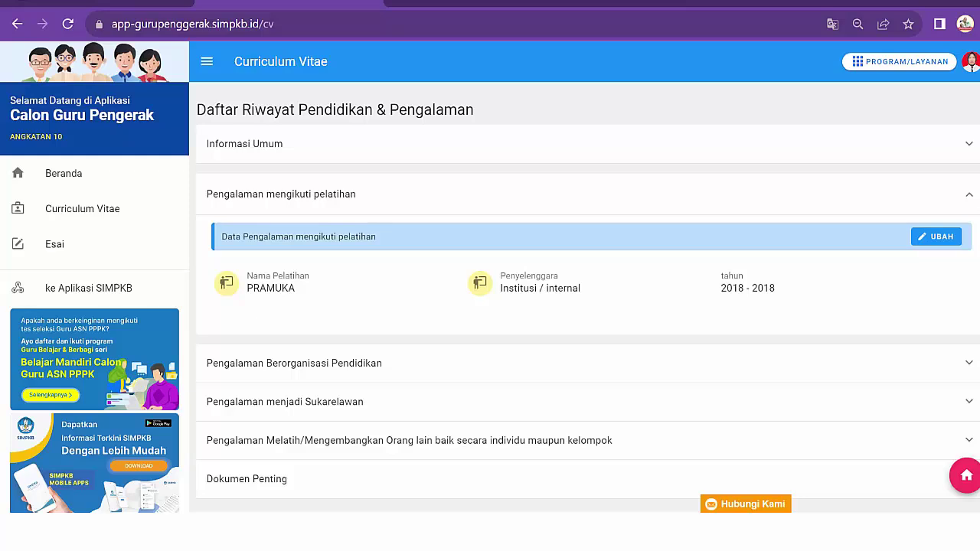
click(967, 197)
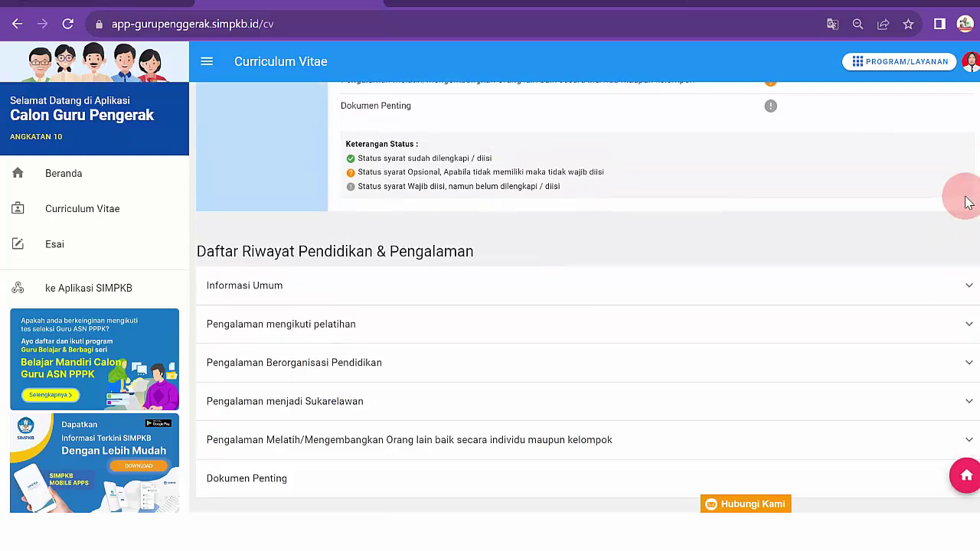
click(969, 325)
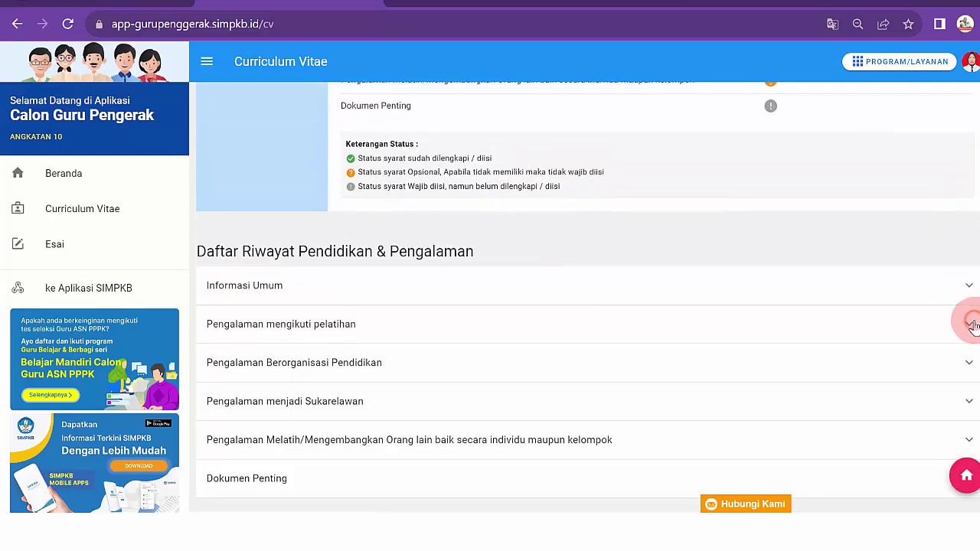
scroll(947, 376, down, 2)
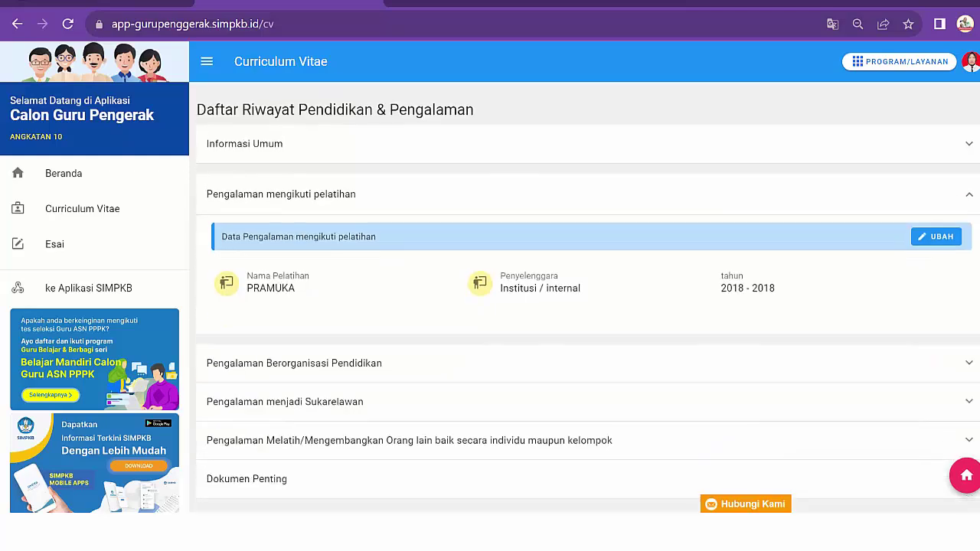
Set the Penyelenggara of the PRAMUKA training record to Institusi / internal, and save the training form
click(936, 239)
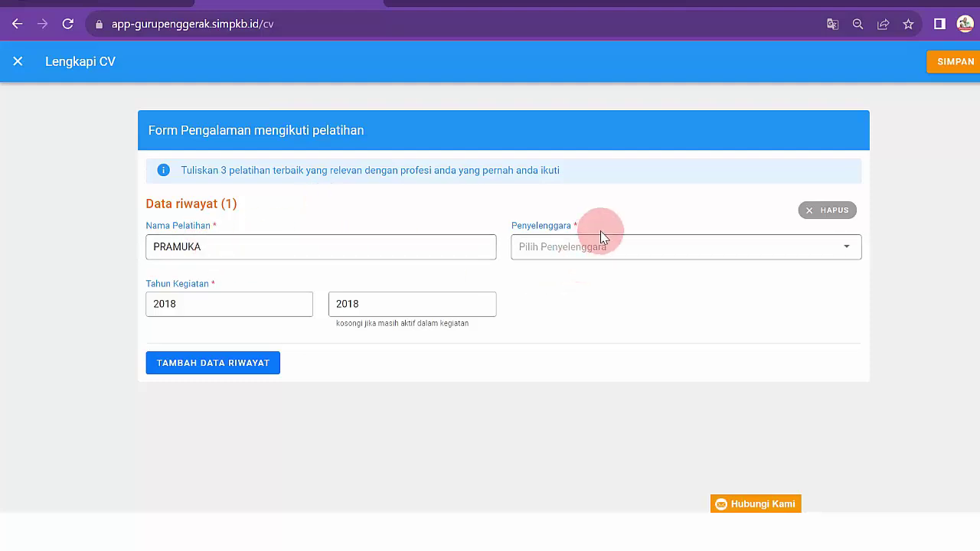
click(623, 255)
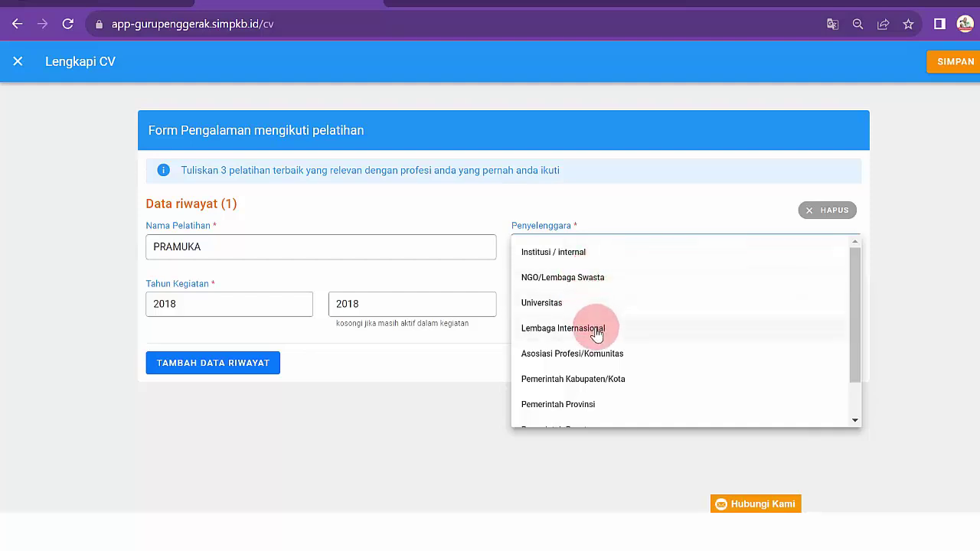
drag(852, 310, 628, 266)
click(628, 266)
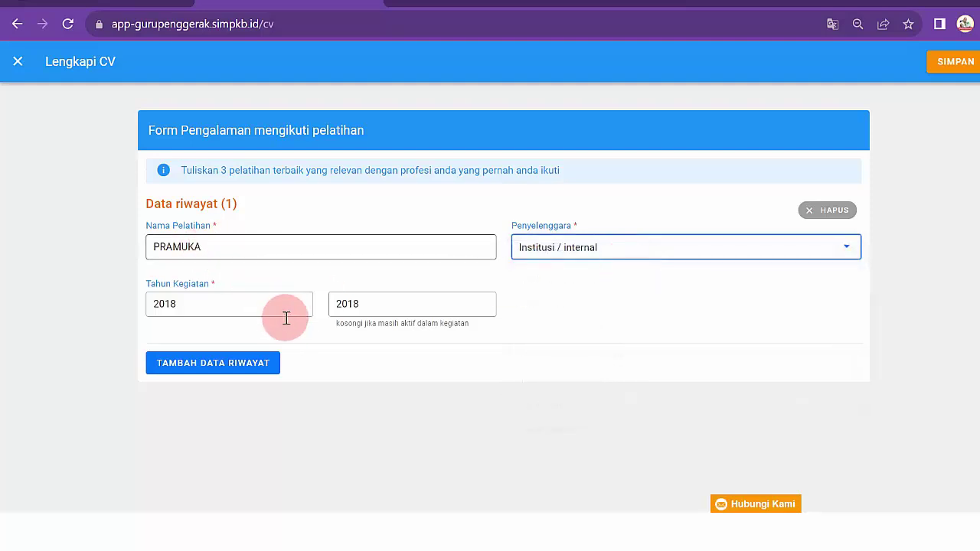
click(192, 303)
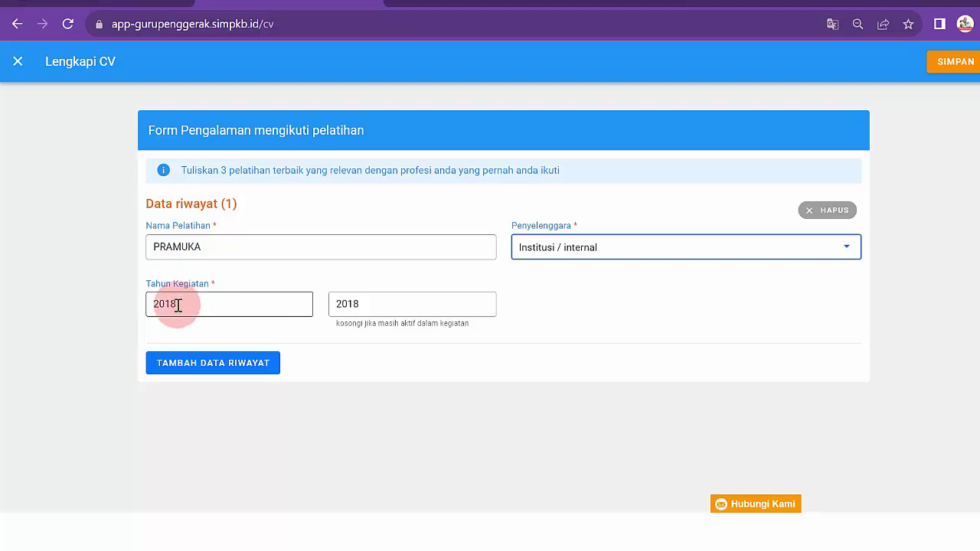
click(360, 305)
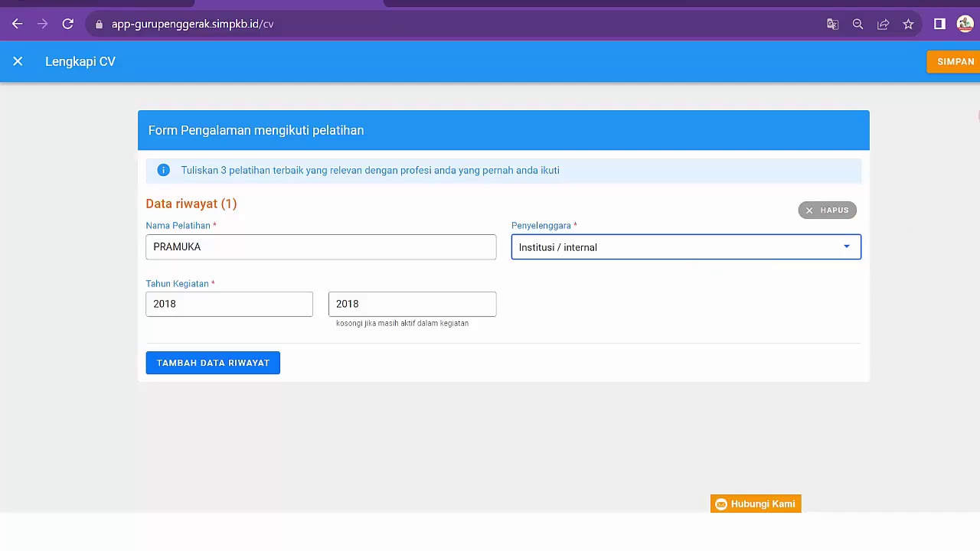
click(956, 61)
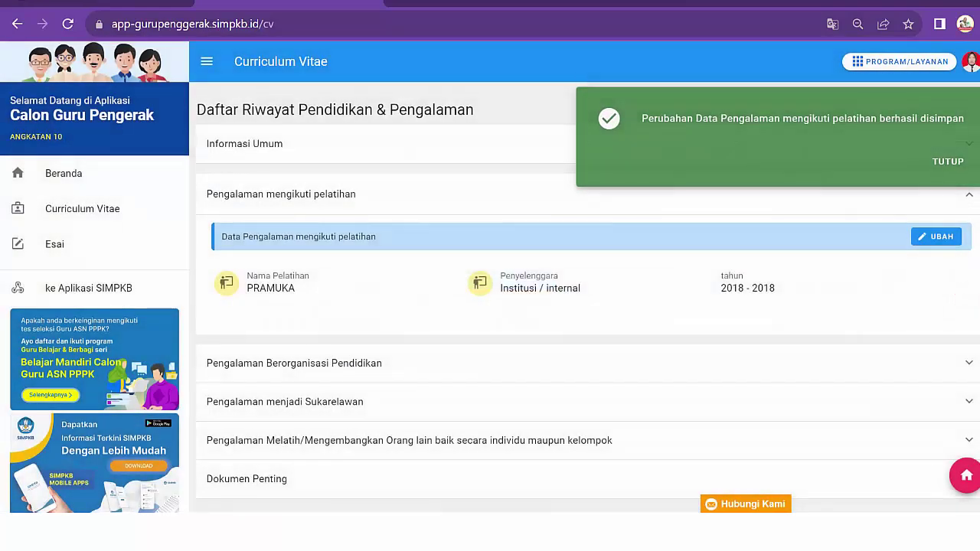
click(948, 161)
Reopen the training record for editing and highlight the form's instruction to list 3 relevant trainings
click(950, 239)
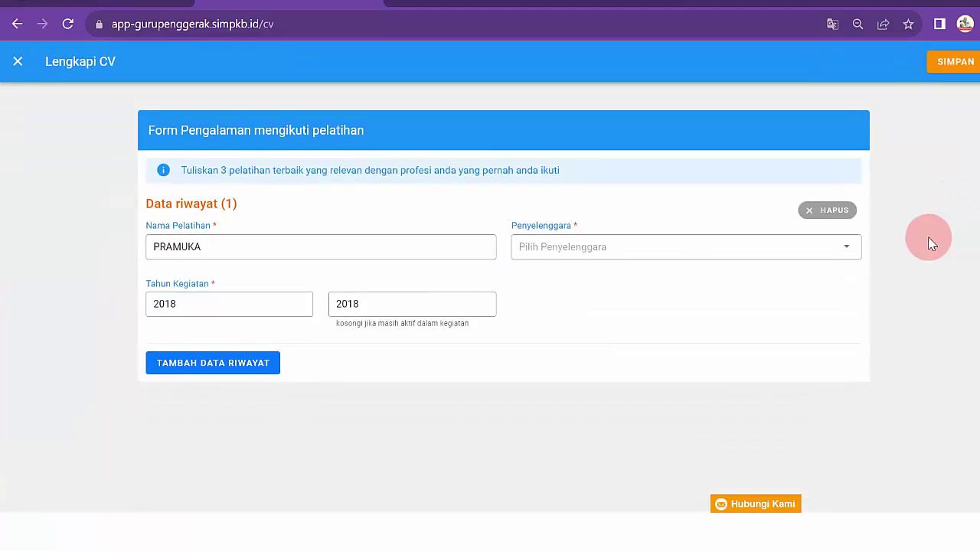
click(357, 304)
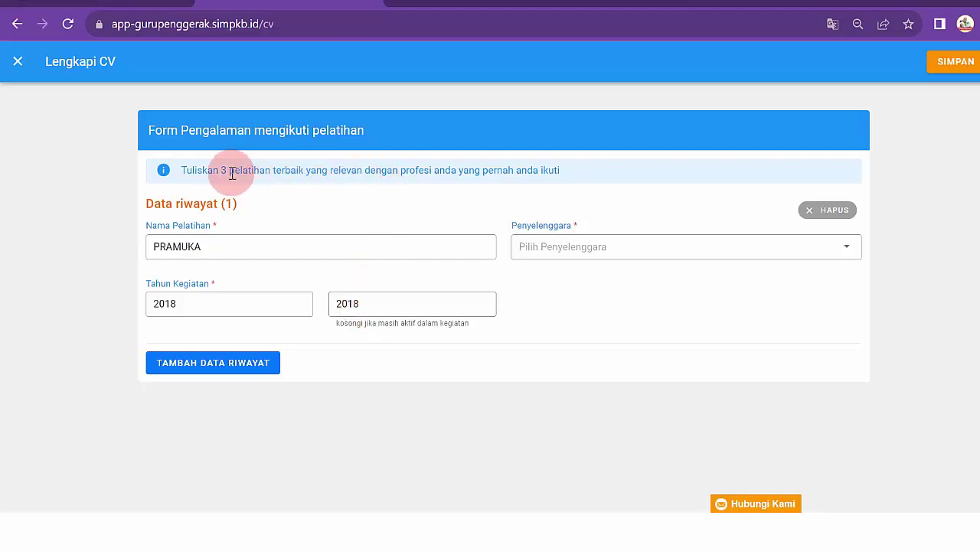
drag(221, 170, 529, 175)
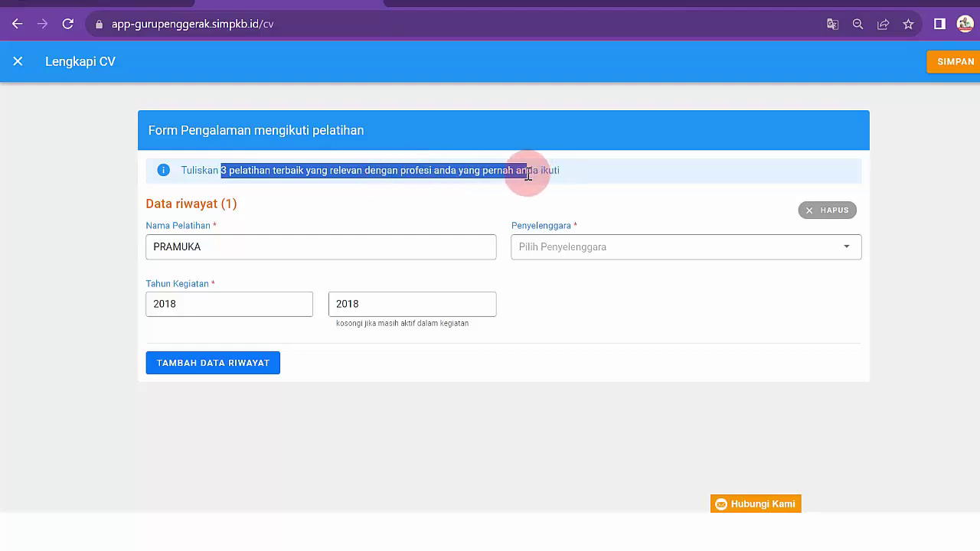
click(670, 374)
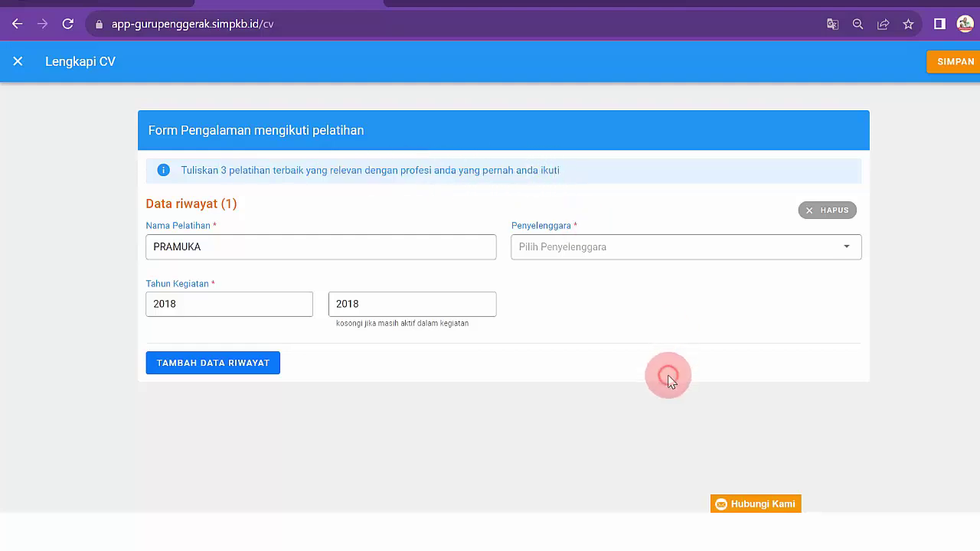
Add a blank second training entry, go through its name, organizer and year fields, and leave the form without saving
click(216, 362)
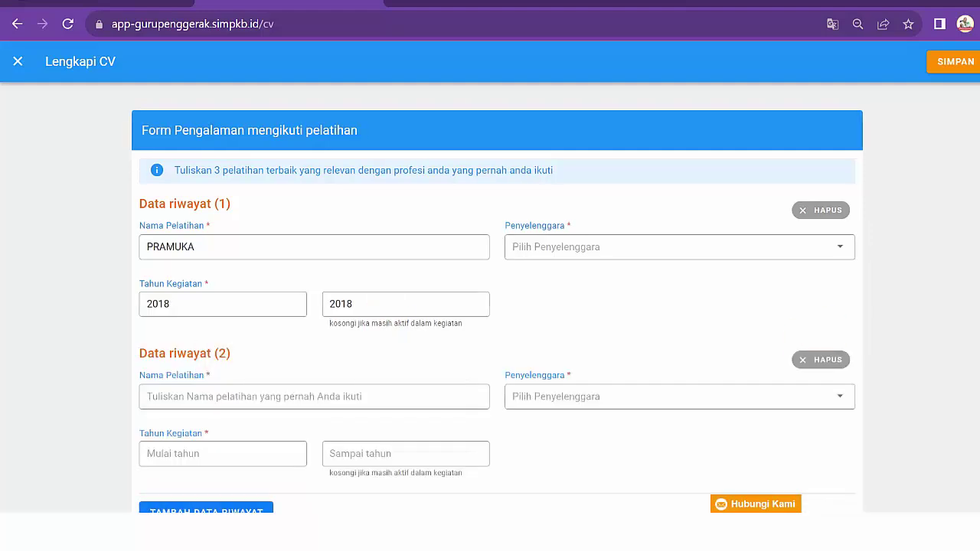
scroll(689, 352, down, 1)
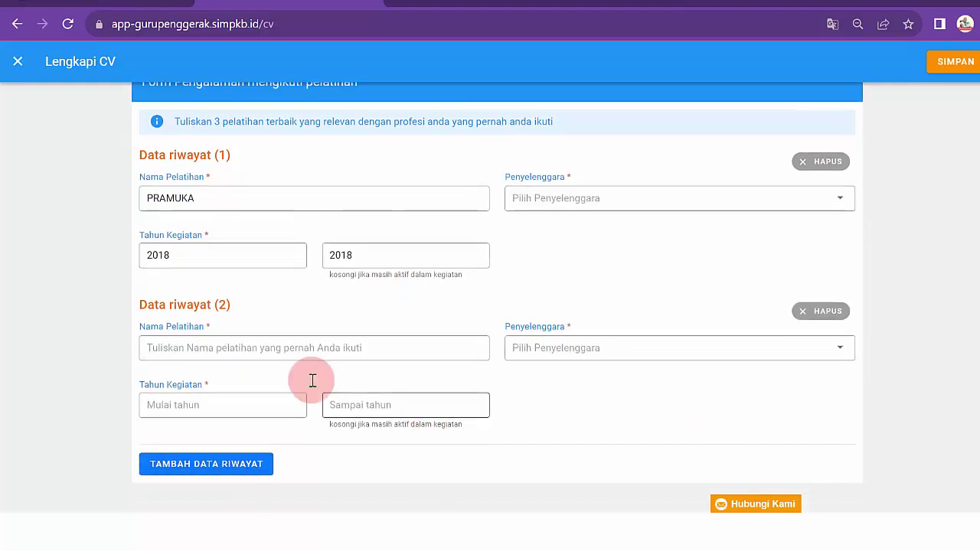
click(213, 350)
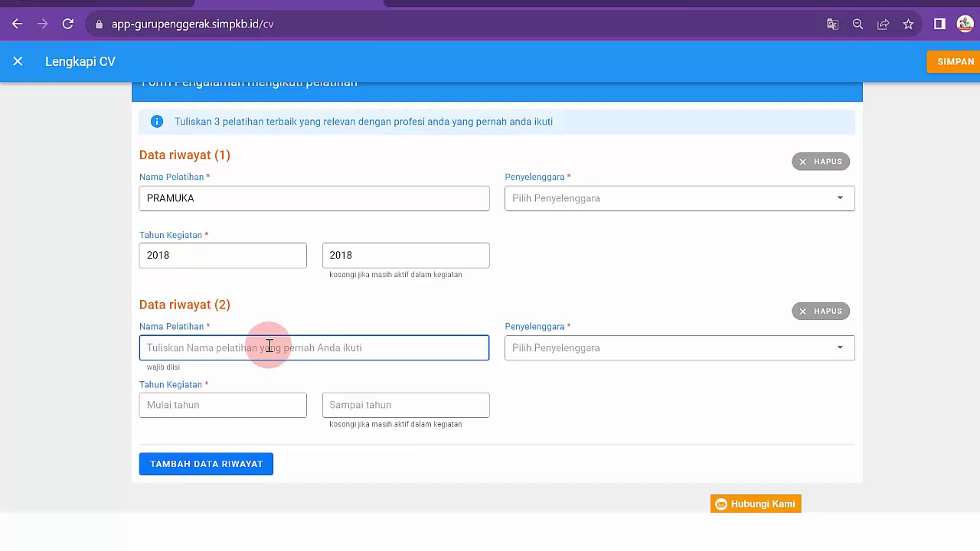
click(564, 354)
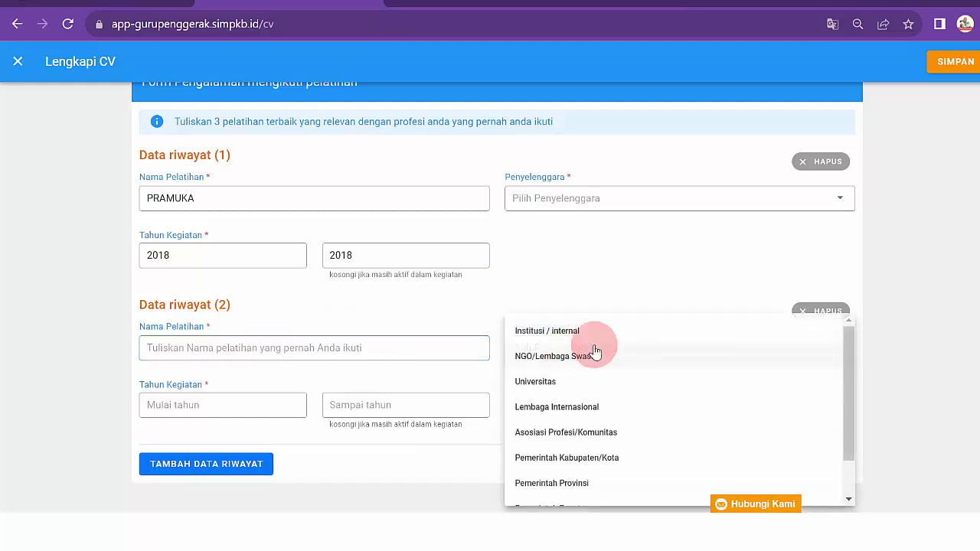
mouse_move(847, 339)
mouse_down()
mouse_move(860, 464)
mouse_move(846, 453)
mouse_move(848, 358)
mouse_up()
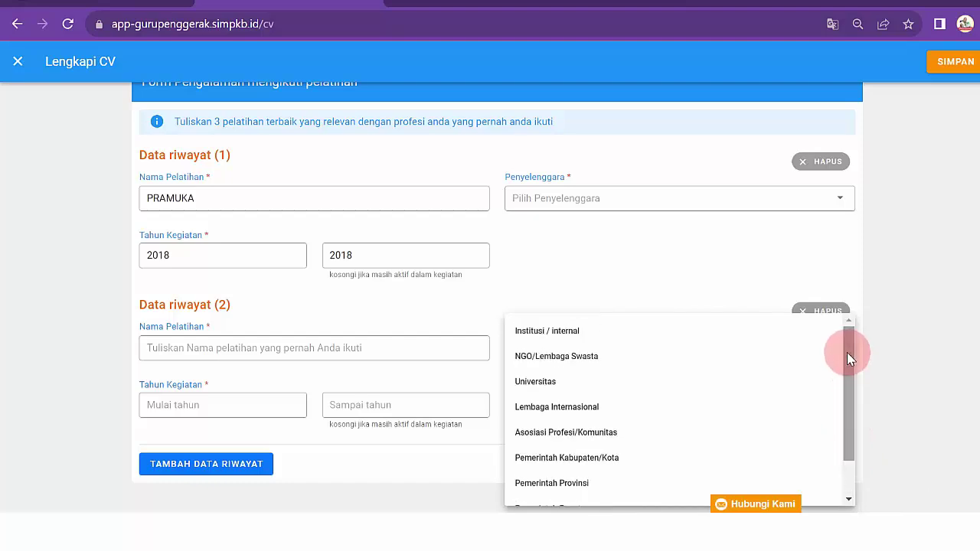
click(229, 415)
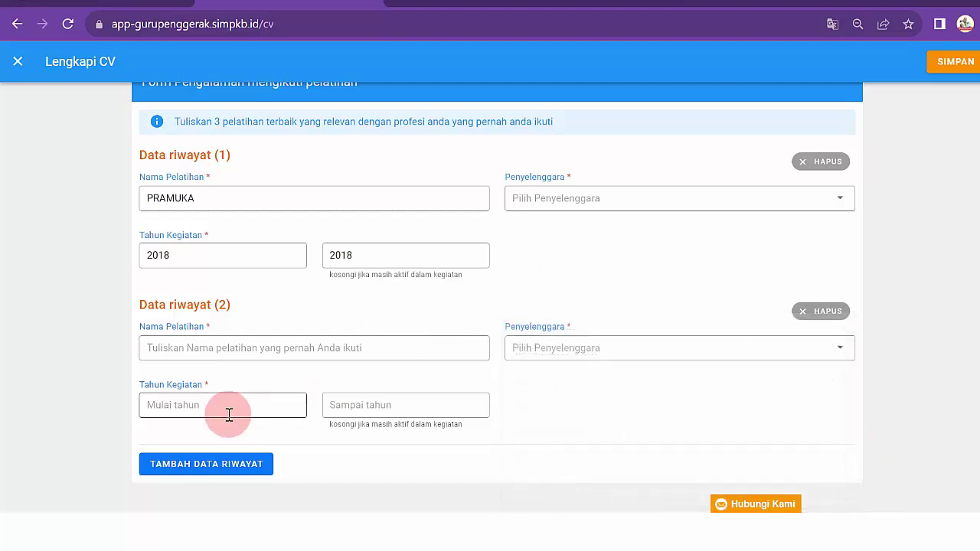
click(372, 421)
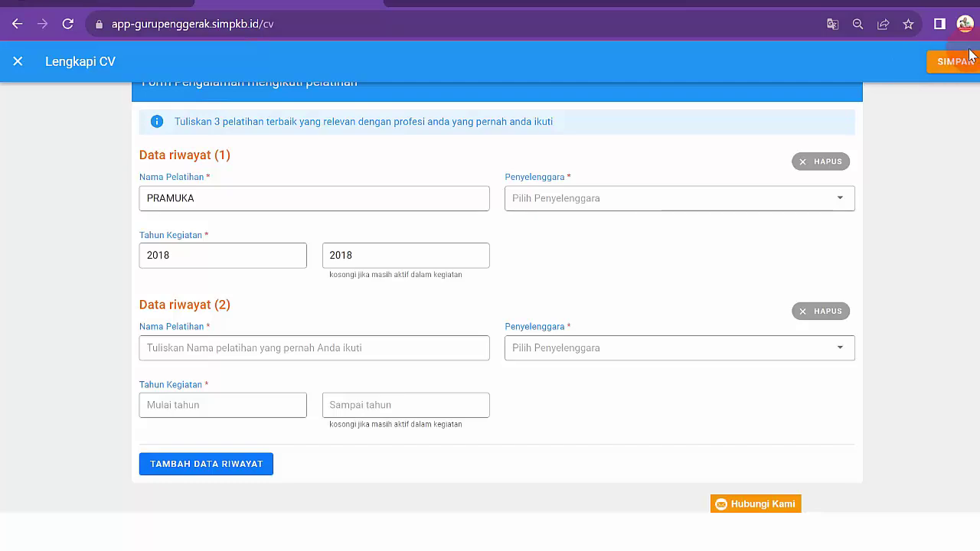
click(17, 63)
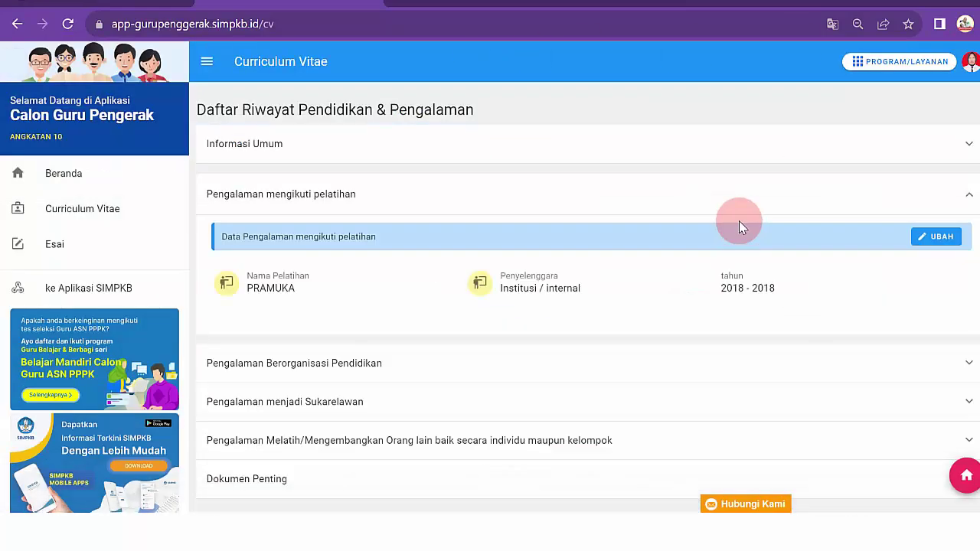
Collapse the training section and open the form for adding Pengalaman Berorganisasi Pendidikan data
click(969, 195)
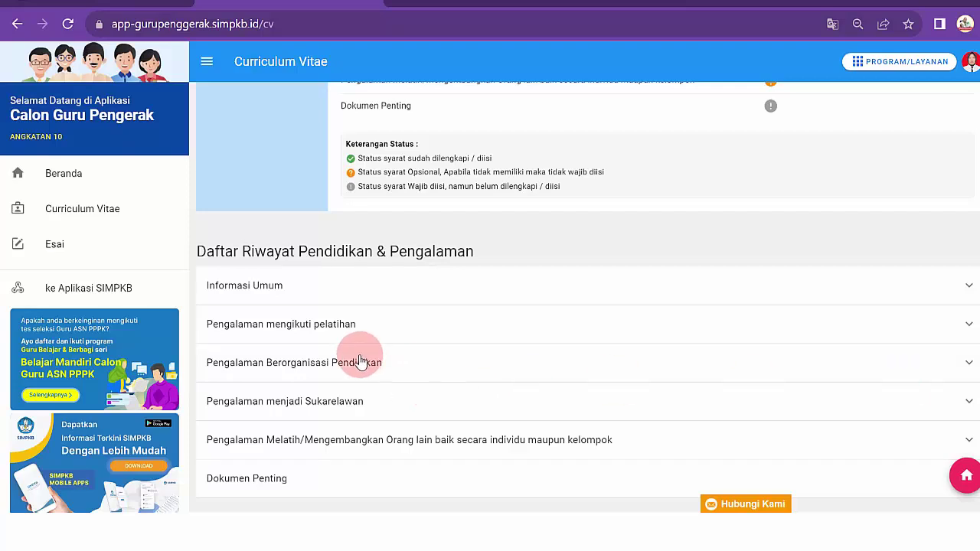
click(969, 362)
scroll(970, 362, down, 1)
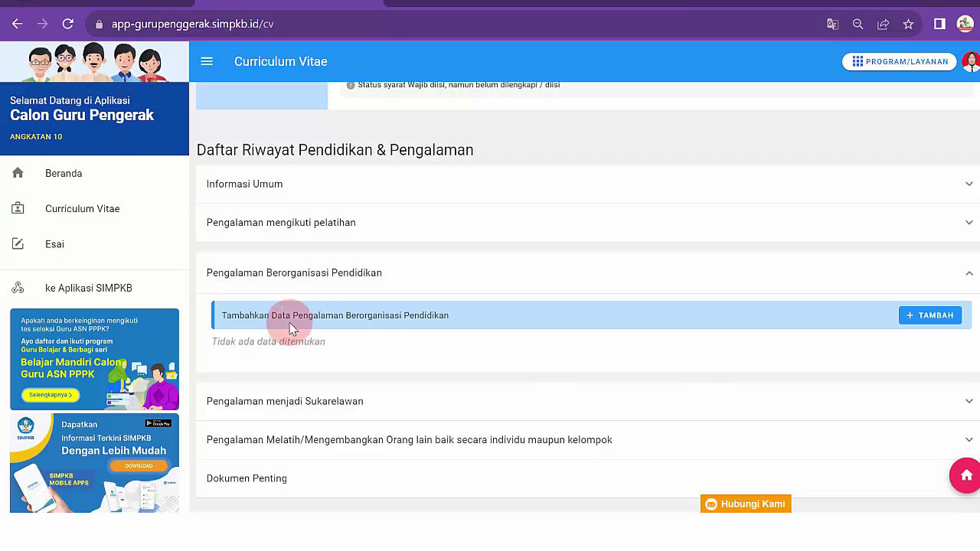
click(914, 315)
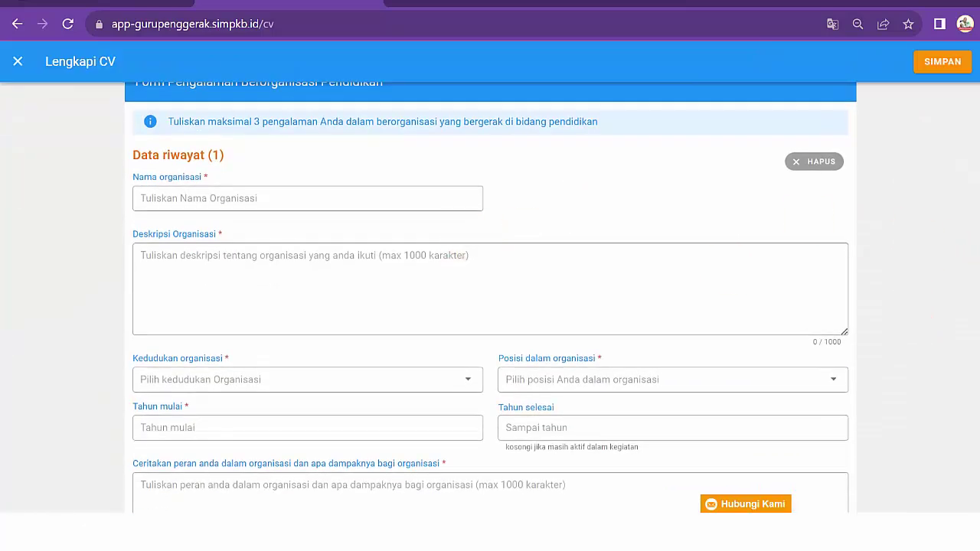
Highlight the instruction about a maximum of 3 organizational experiences and look through the form's fields
scroll(971, 199, up, 1)
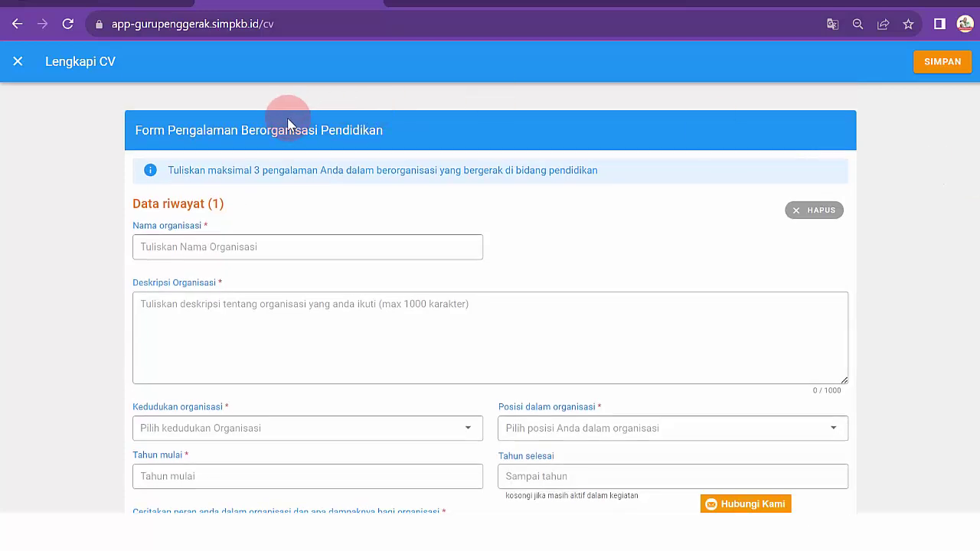
drag(223, 170, 403, 171)
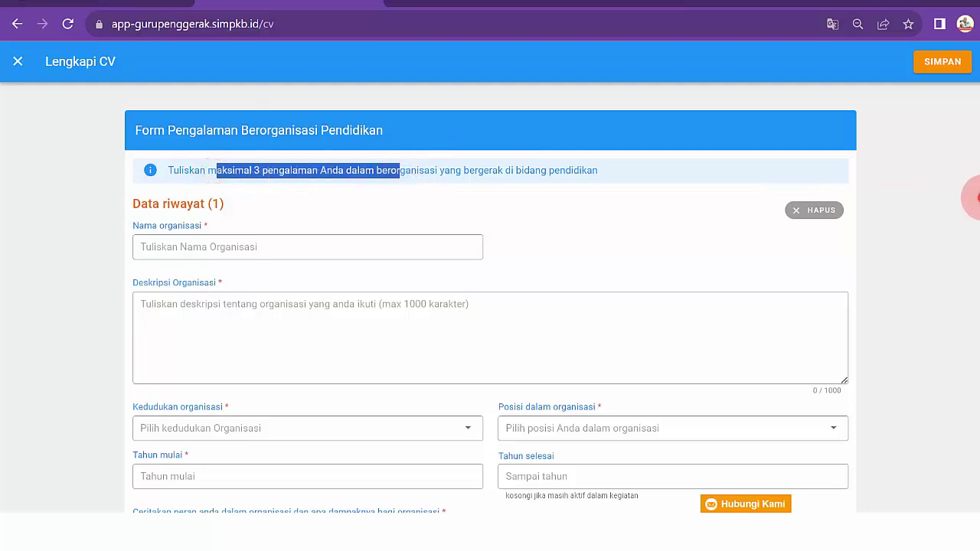
scroll(969, 277, down, 3)
scroll(971, 230, up, 3)
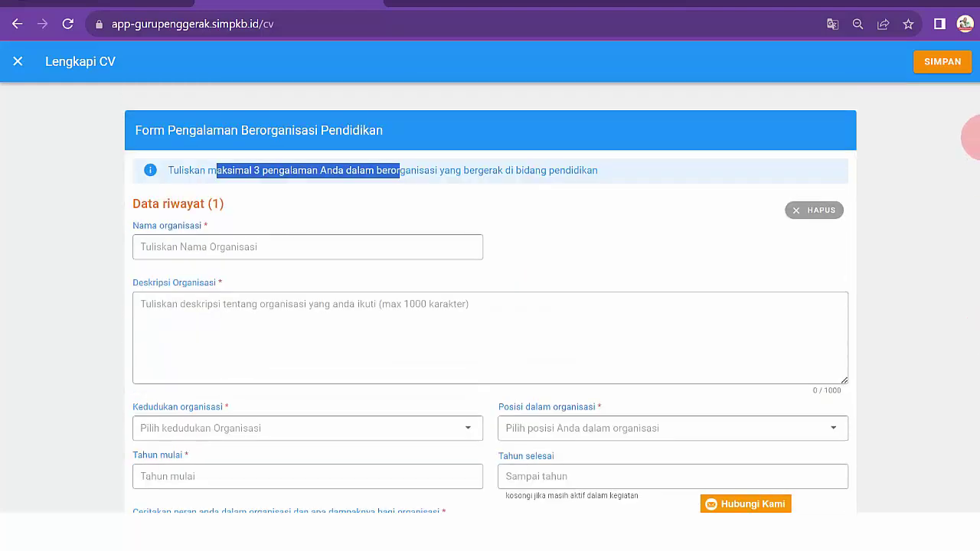
Look through the organization experience form, pointing out the Nama organisasi and Deskripsi Organisasi fields
scroll(971, 142, down, 3)
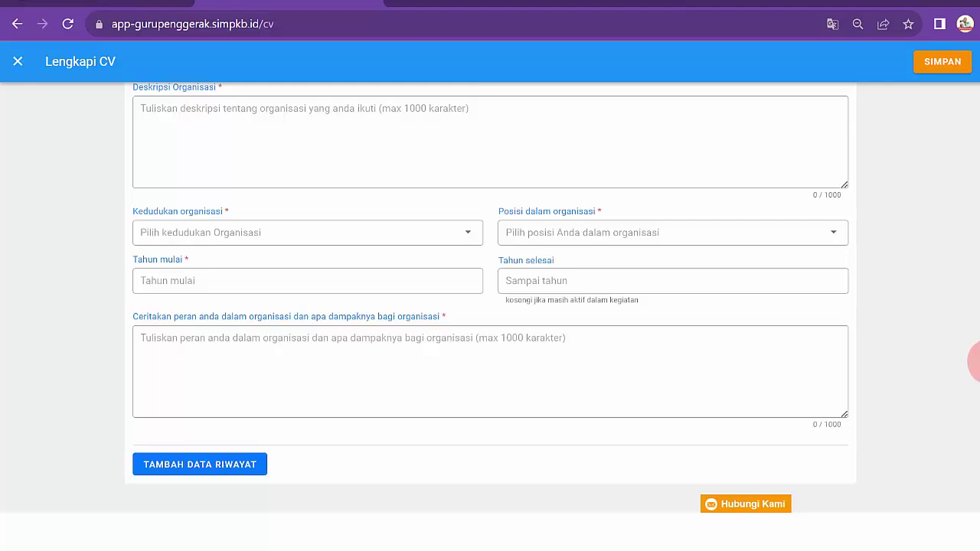
scroll(969, 258, up, 3)
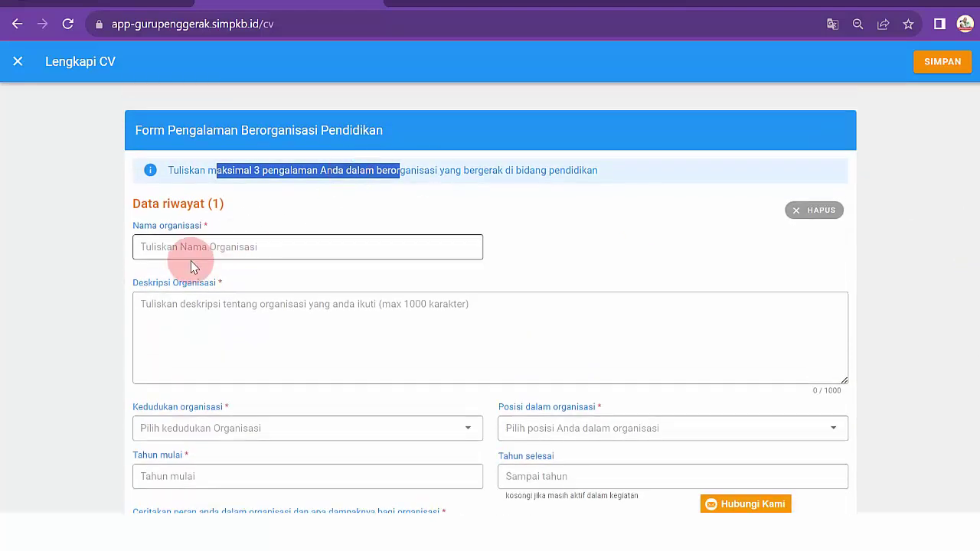
click(193, 238)
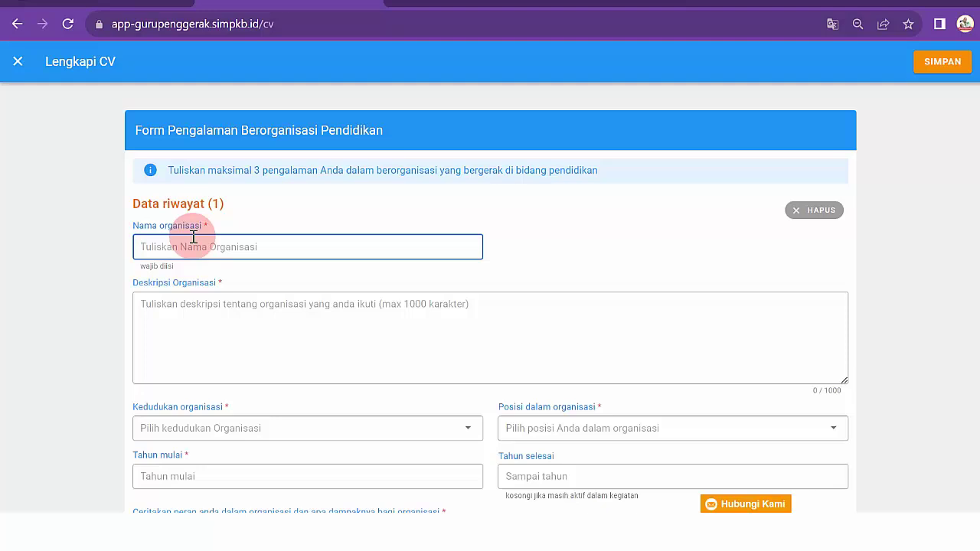
click(972, 247)
scroll(971, 265, down, 1)
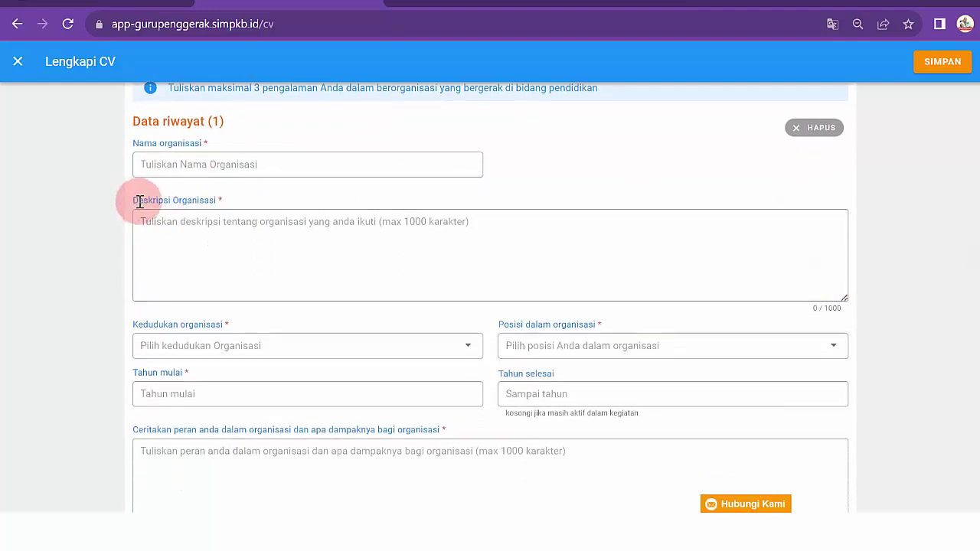
click(153, 214)
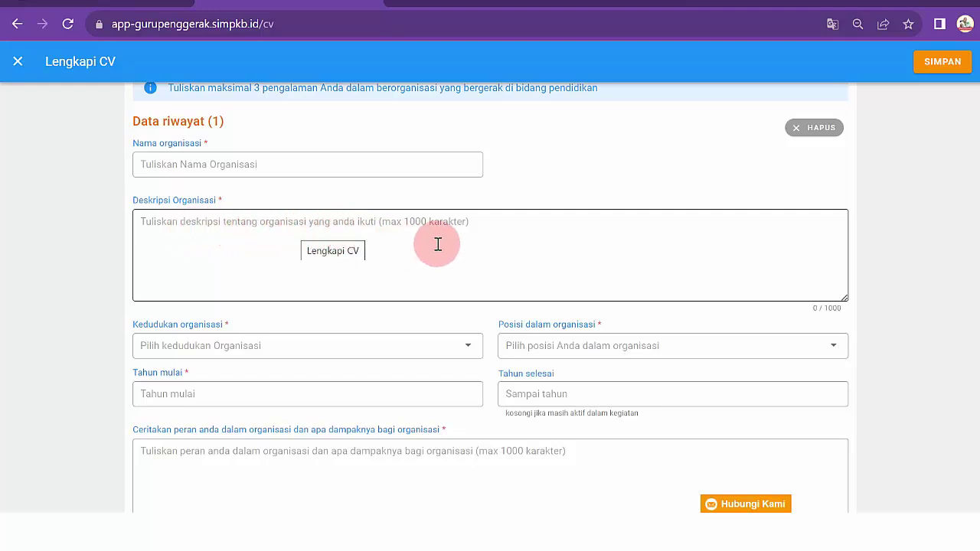
Try the Kedudukan organisasi options, choosing Sekolah/Gugus/Kecamatan first and switching to Kota/Kabupaten
click(334, 350)
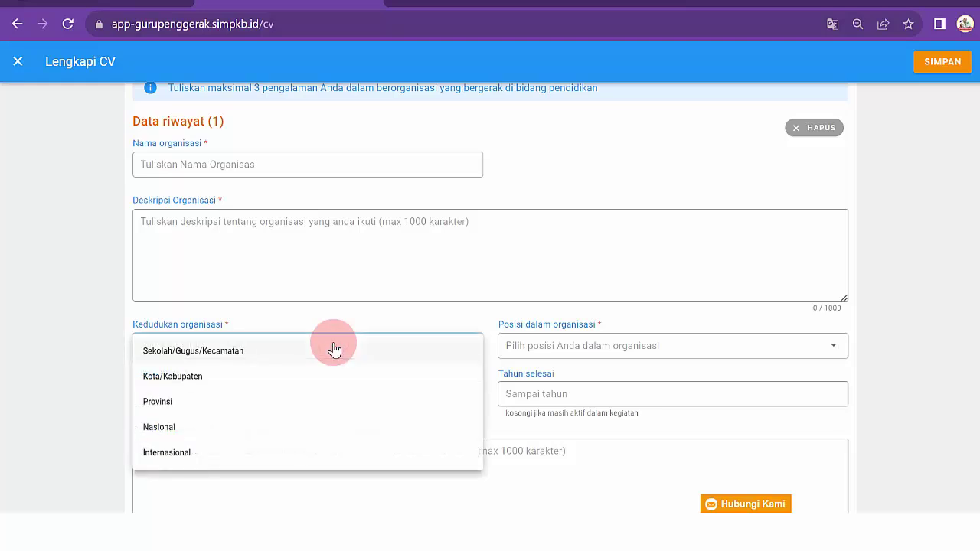
click(225, 354)
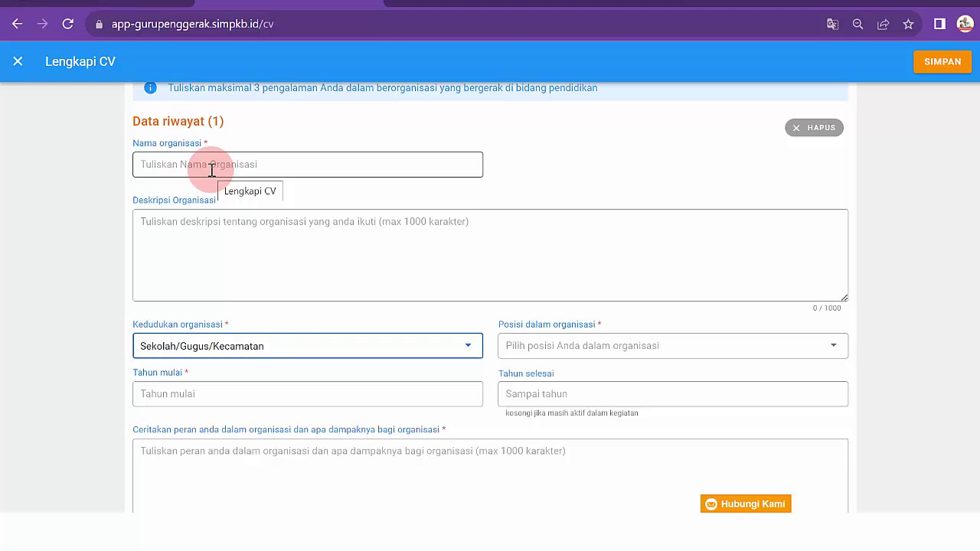
click(201, 231)
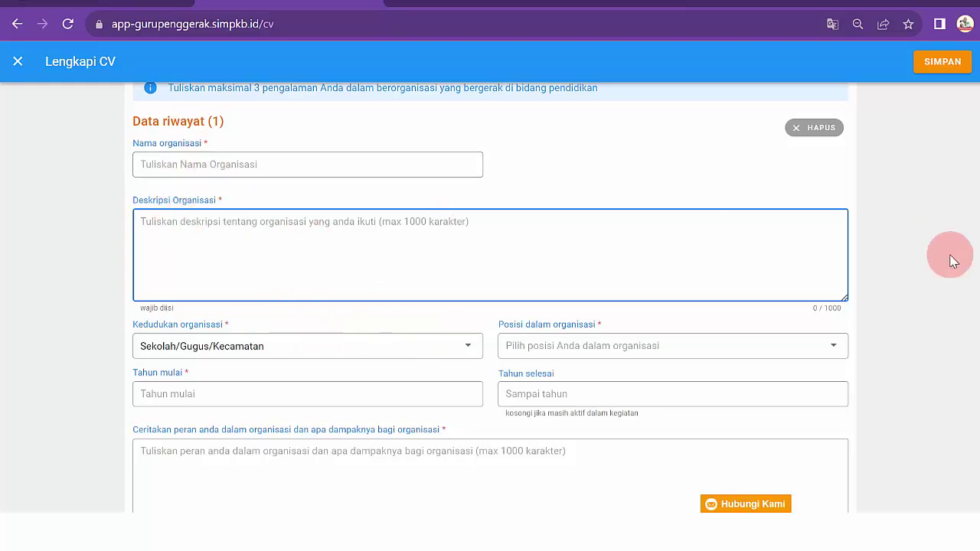
scroll(974, 263, down, 2)
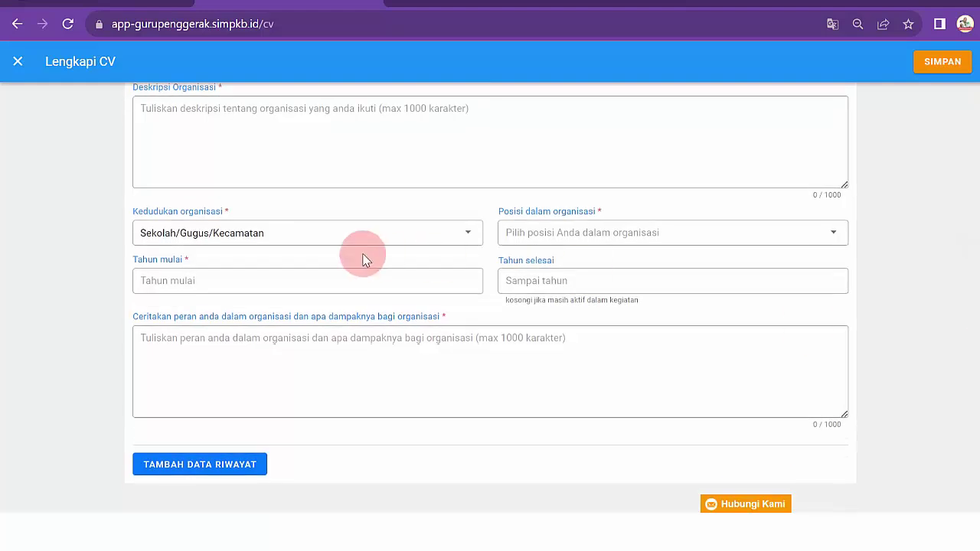
click(344, 238)
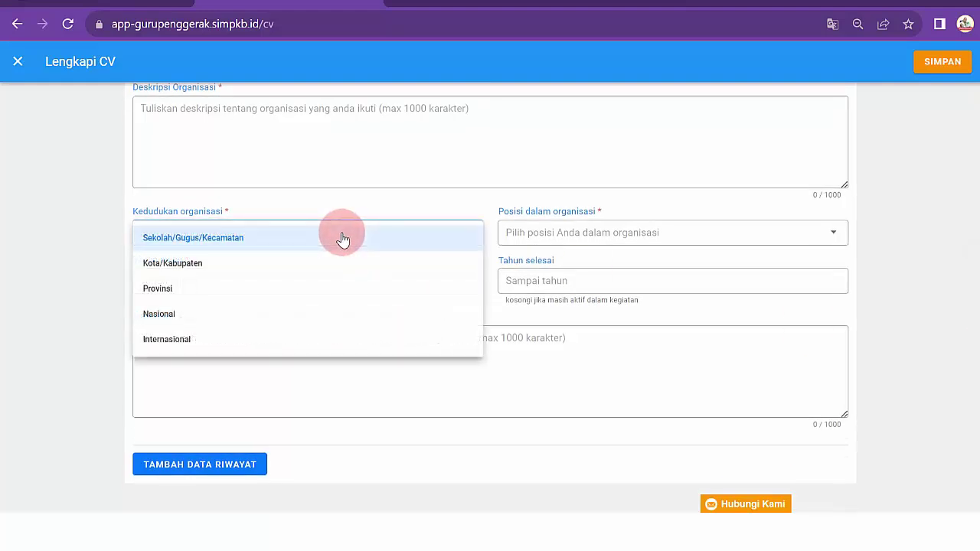
click(207, 266)
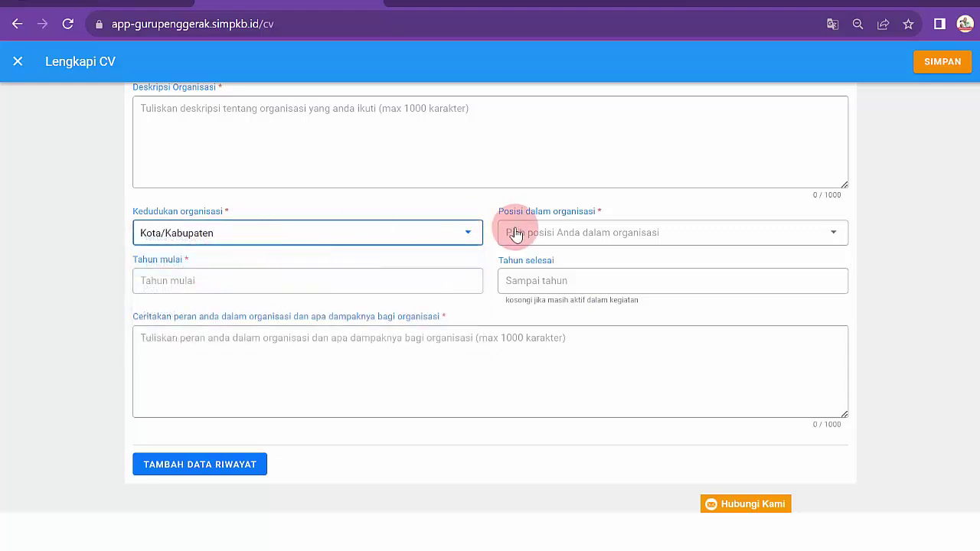
View the Posisi dalam organisasi options and check the Tahun mulai and Tahun selesai date pickers, cancelling both without choosing a date
click(580, 240)
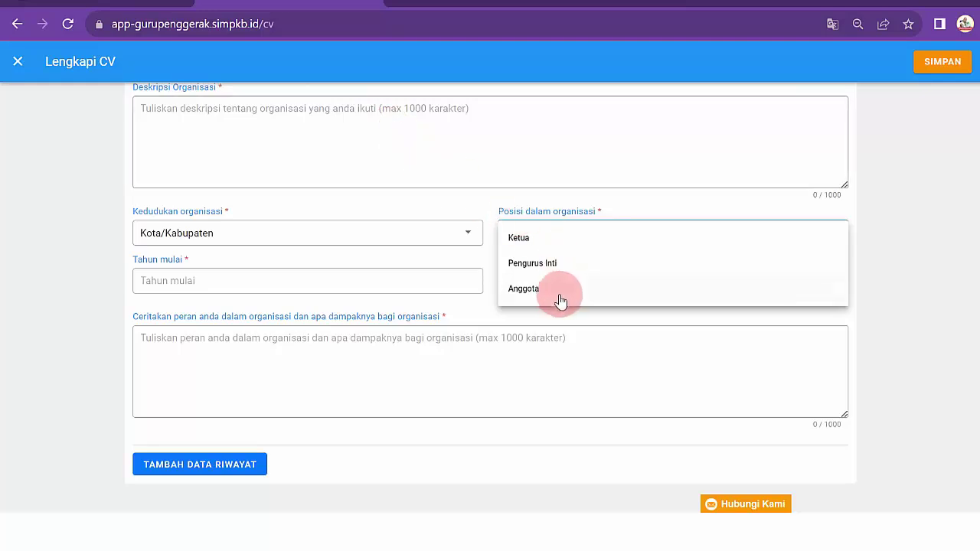
click(331, 277)
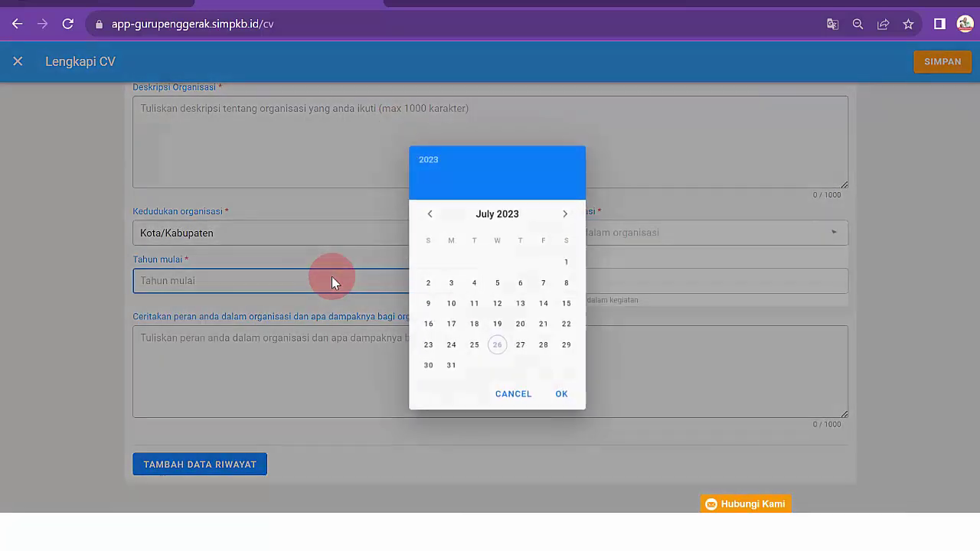
click(497, 212)
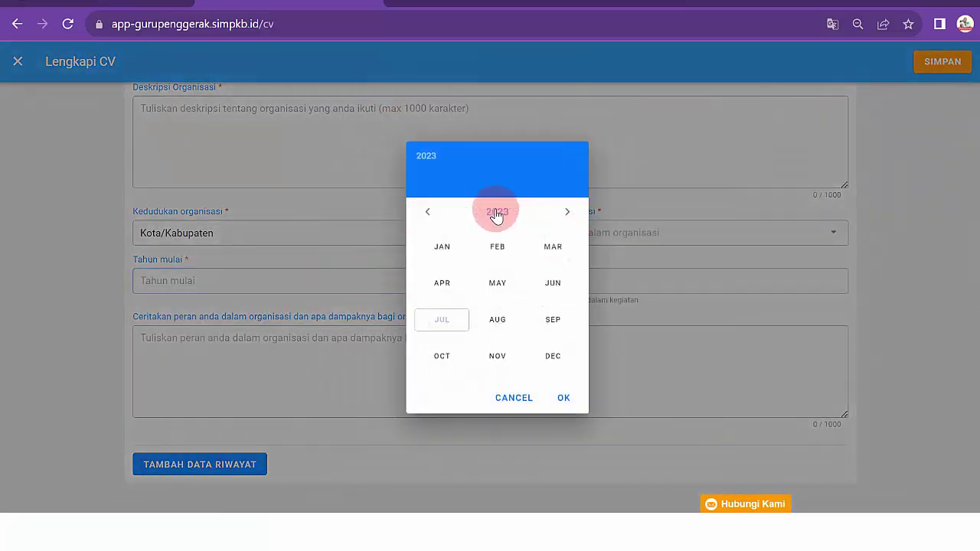
click(428, 212)
click(428, 211)
click(427, 212)
click(428, 211)
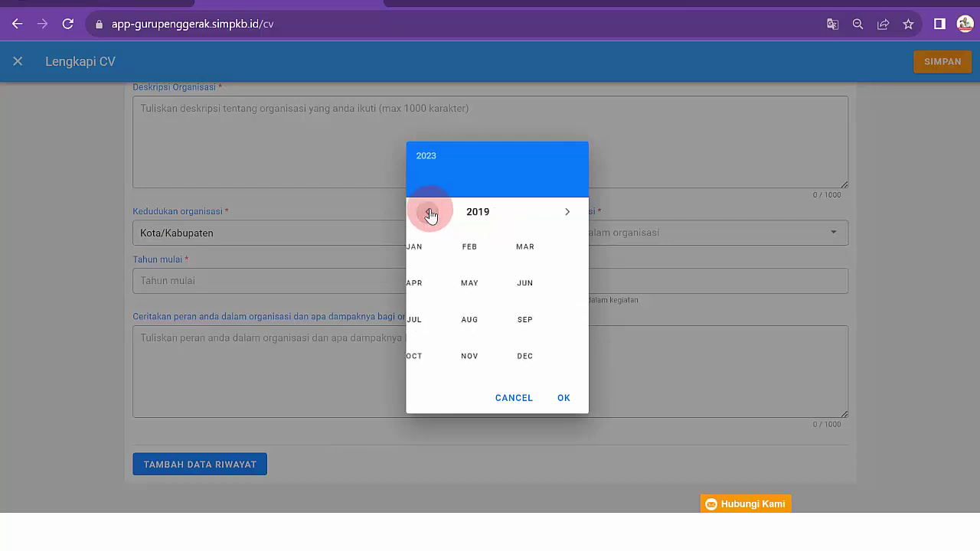
click(524, 399)
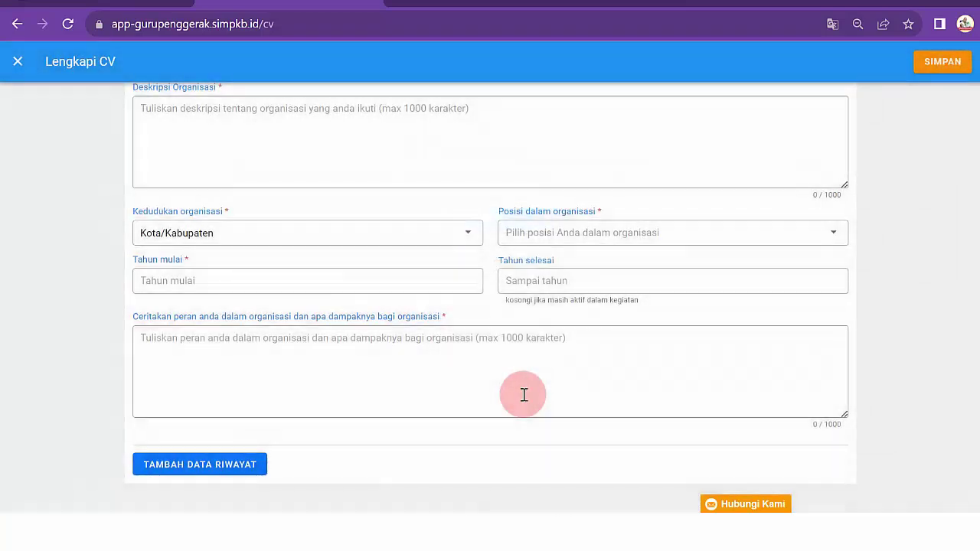
click(574, 285)
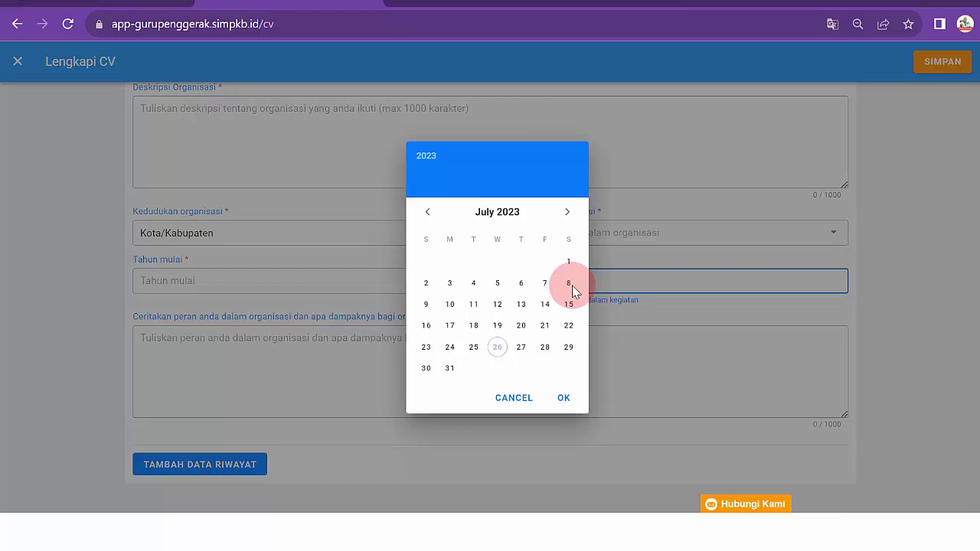
click(430, 213)
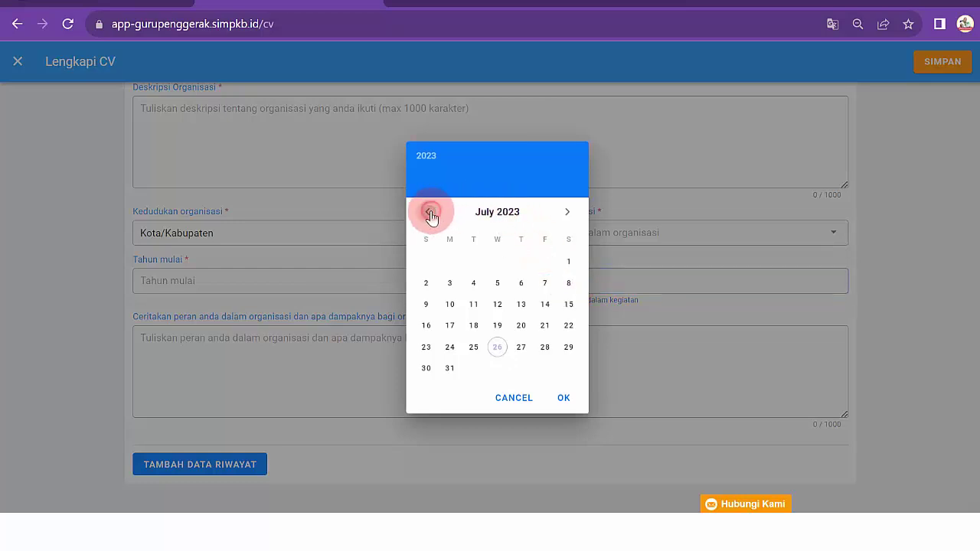
click(514, 398)
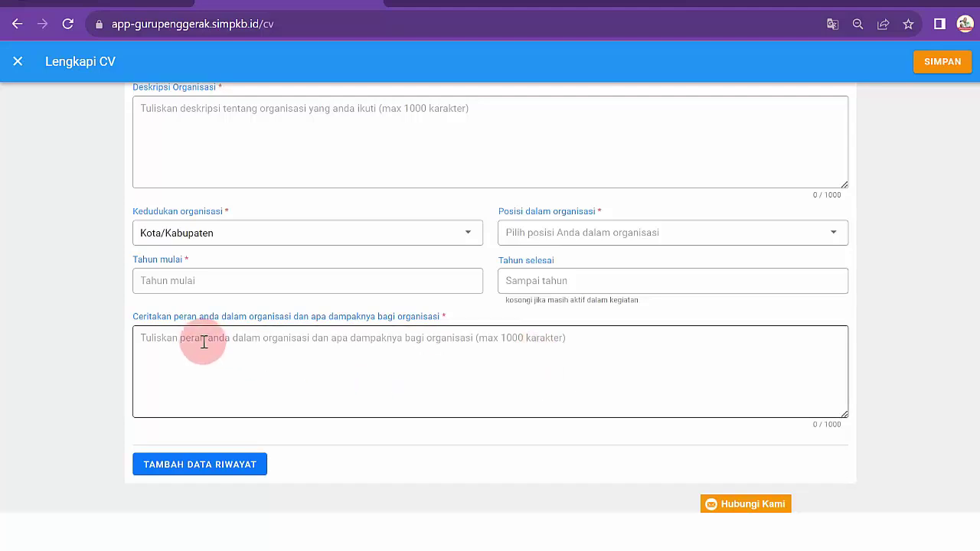
Highlight the question about the role and its impact on the organization, and leave the form unsaved with its section collapsed
drag(163, 316, 452, 320)
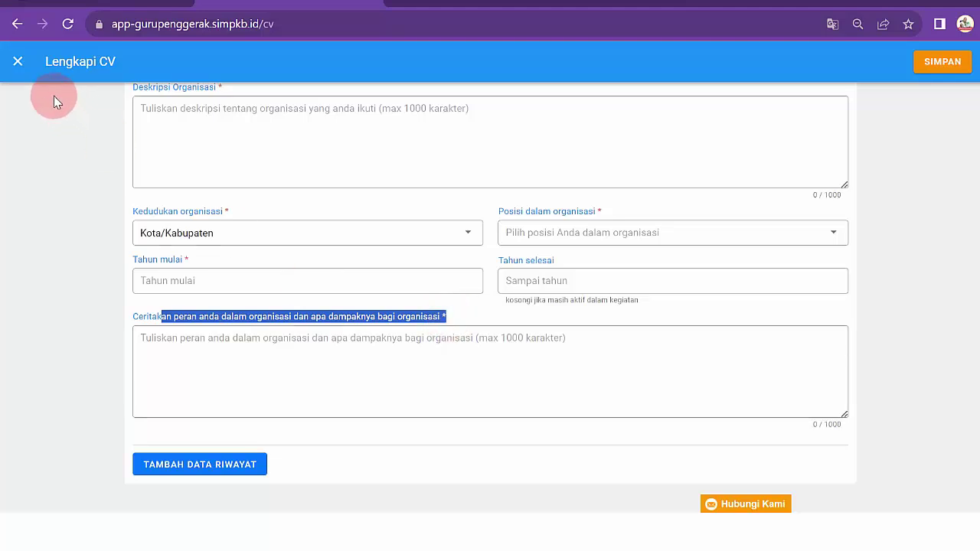
click(18, 62)
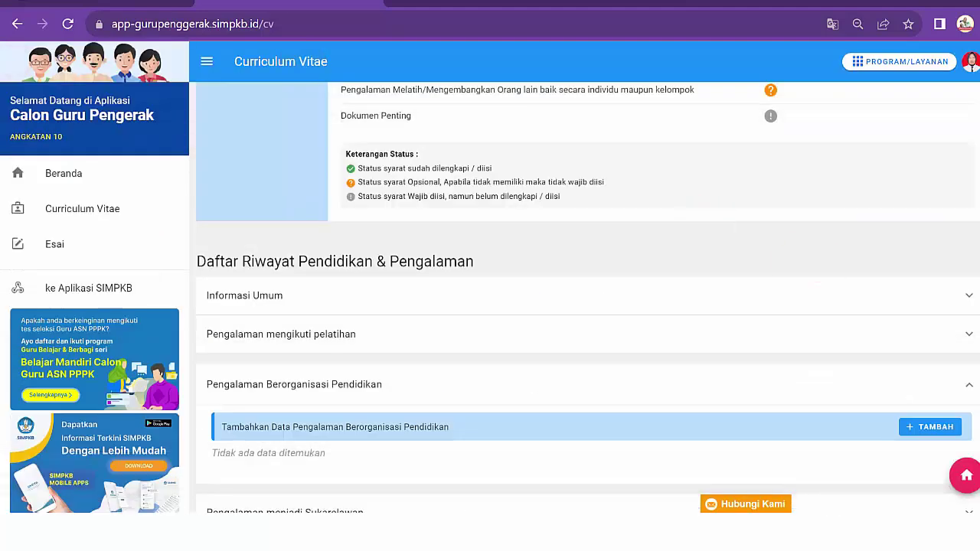
click(971, 389)
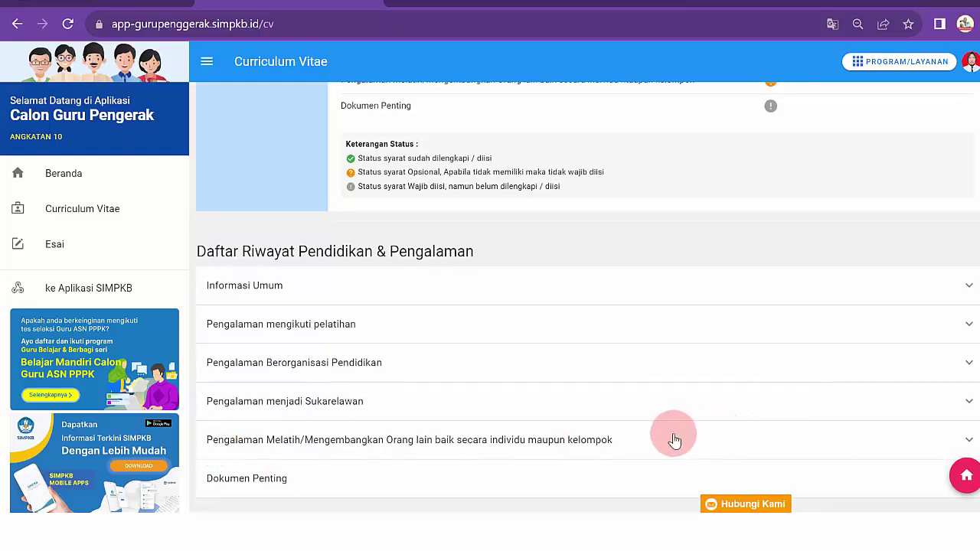
Open a new entry form for Pengalaman Melatih/Mengembangkan Orang lain and highlight its instruction to write 3 experiences
click(747, 442)
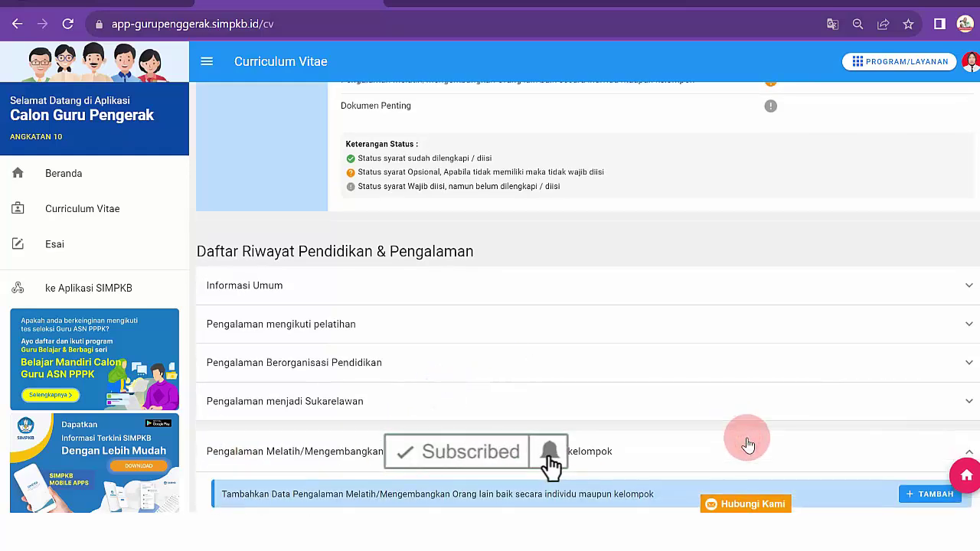
scroll(550, 460, down, 1)
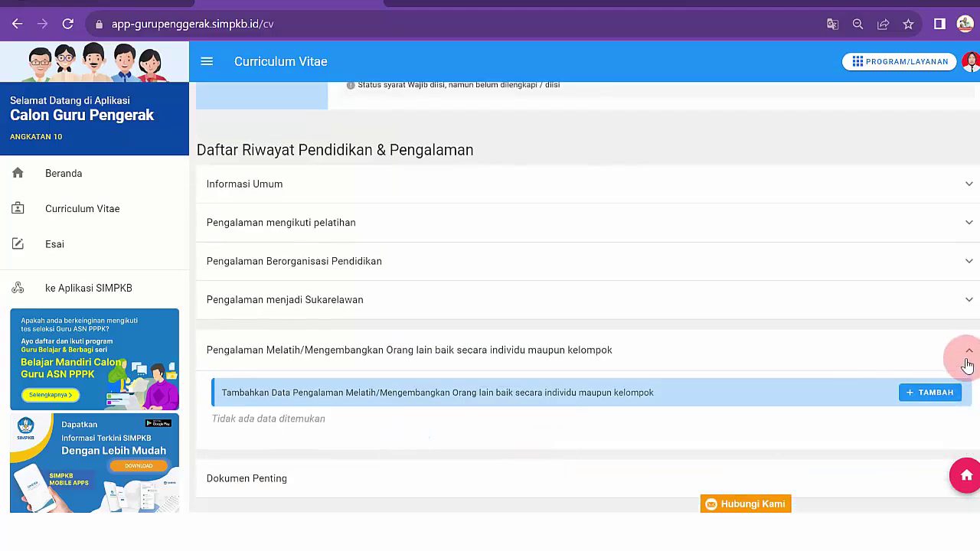
click(935, 393)
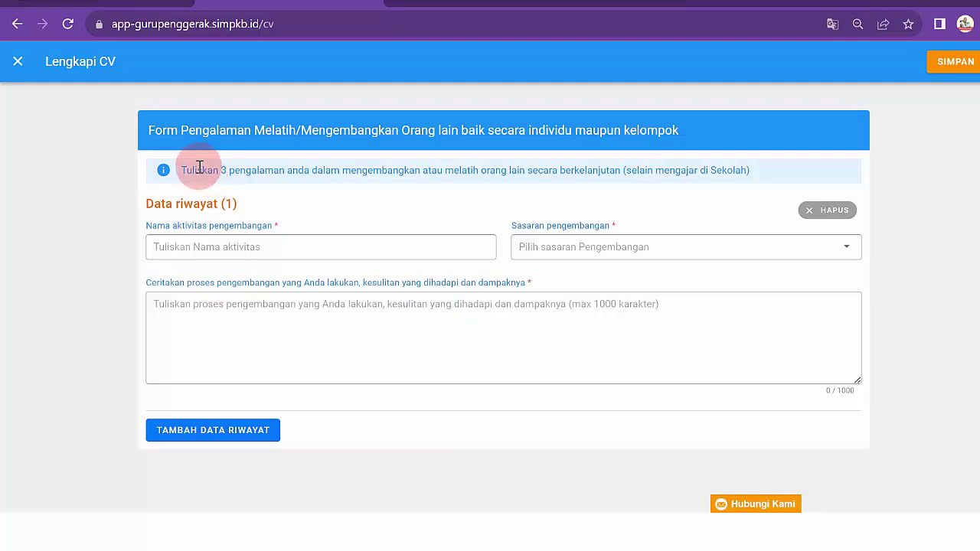
drag(199, 169, 720, 170)
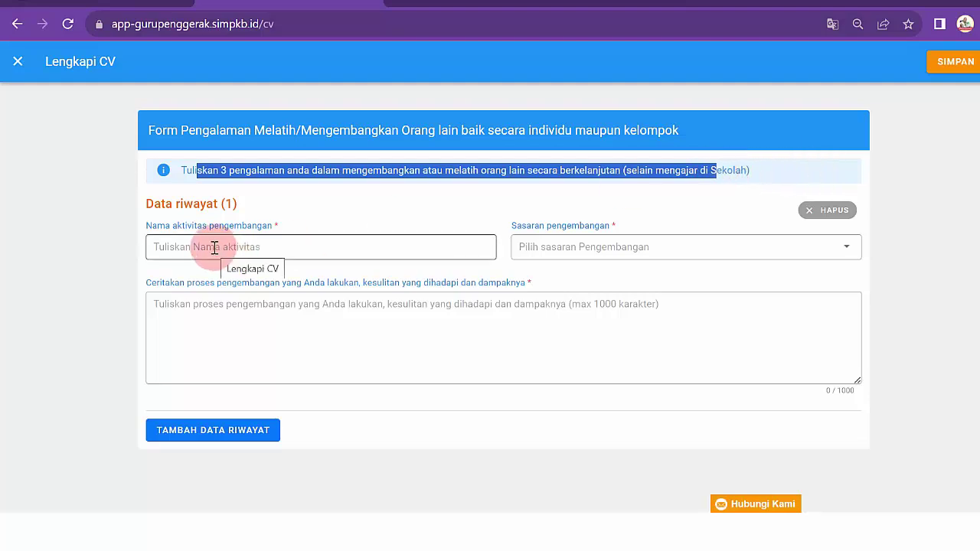
Go through the activity name, Sasaran pengembangan options and development process fields, and close the form without saving
click(107, 239)
click(215, 244)
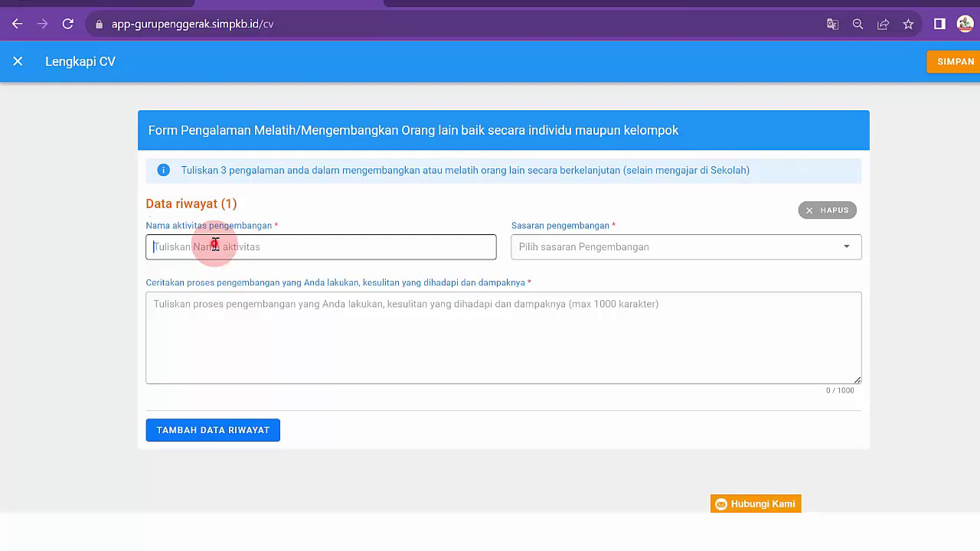
click(558, 256)
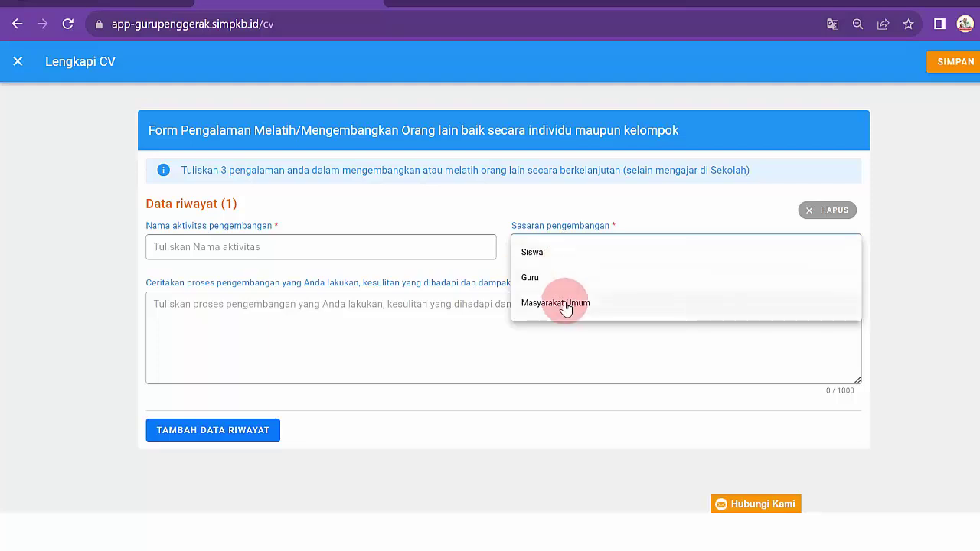
click(250, 309)
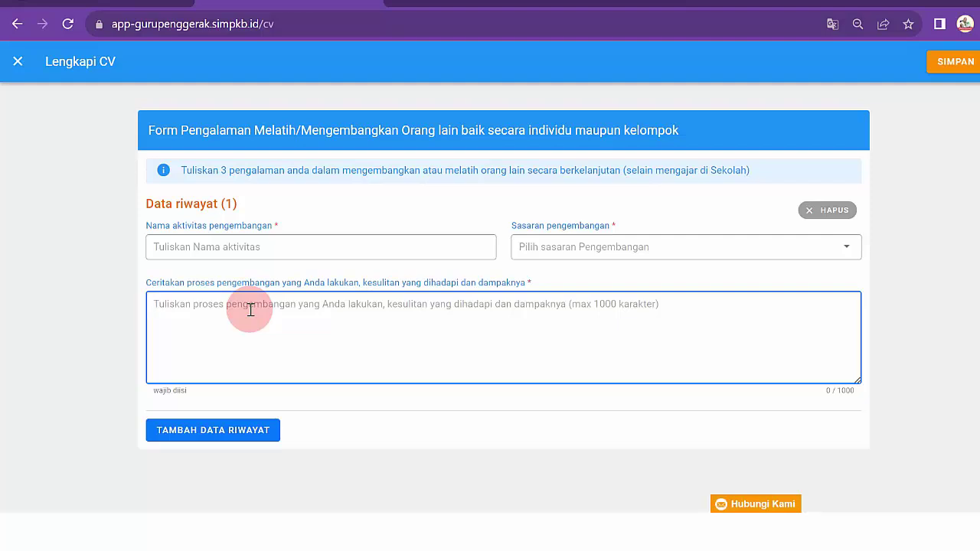
click(422, 304)
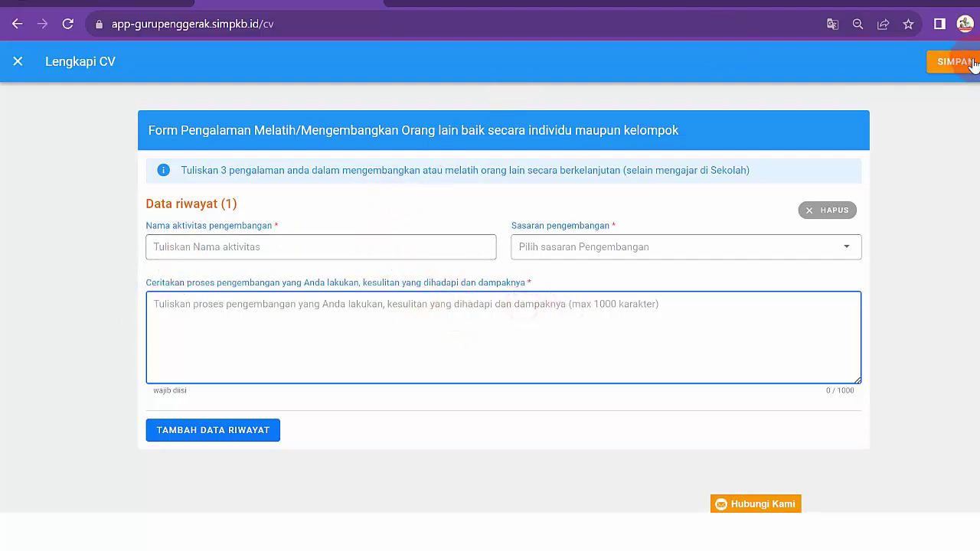
click(14, 68)
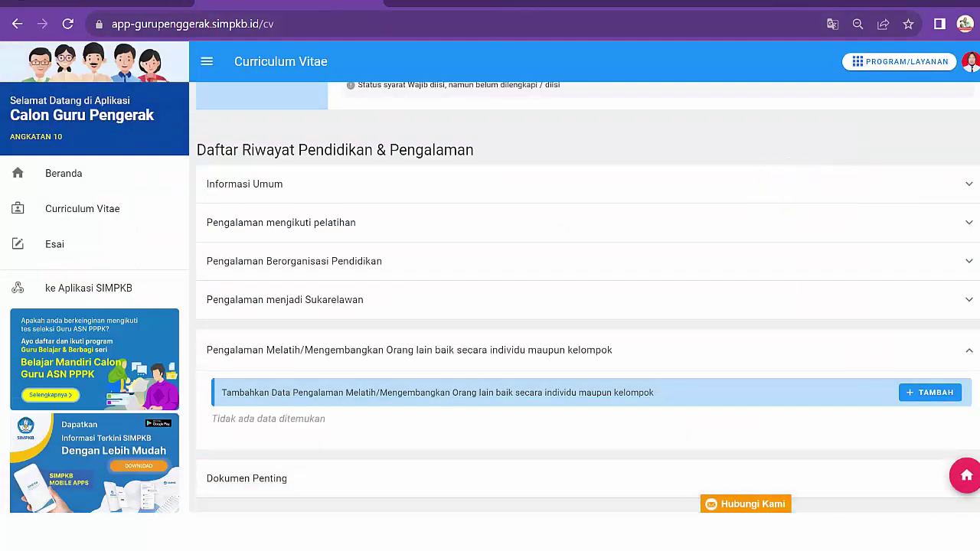
Expand the Dokumen Penting section and look through the list of documents to upload
click(910, 481)
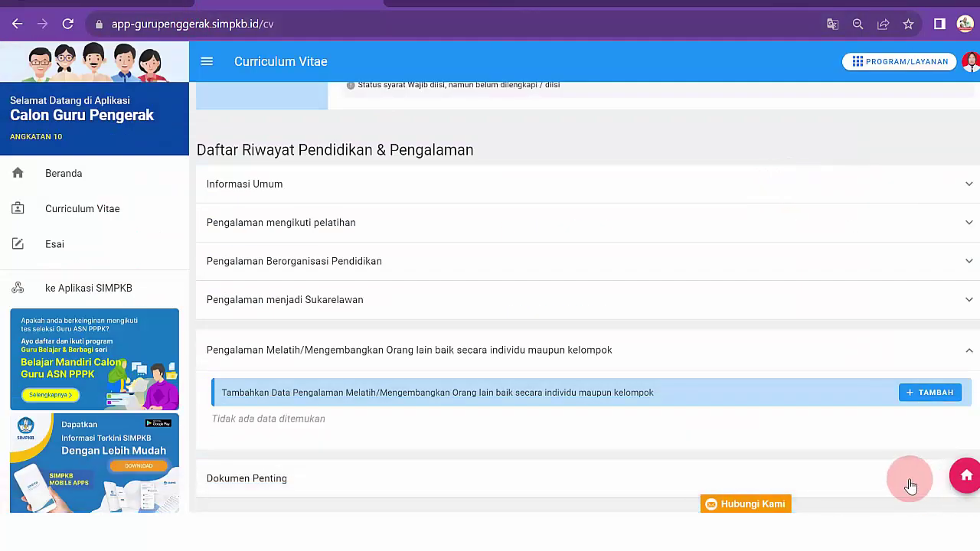
scroll(910, 486, down, 6)
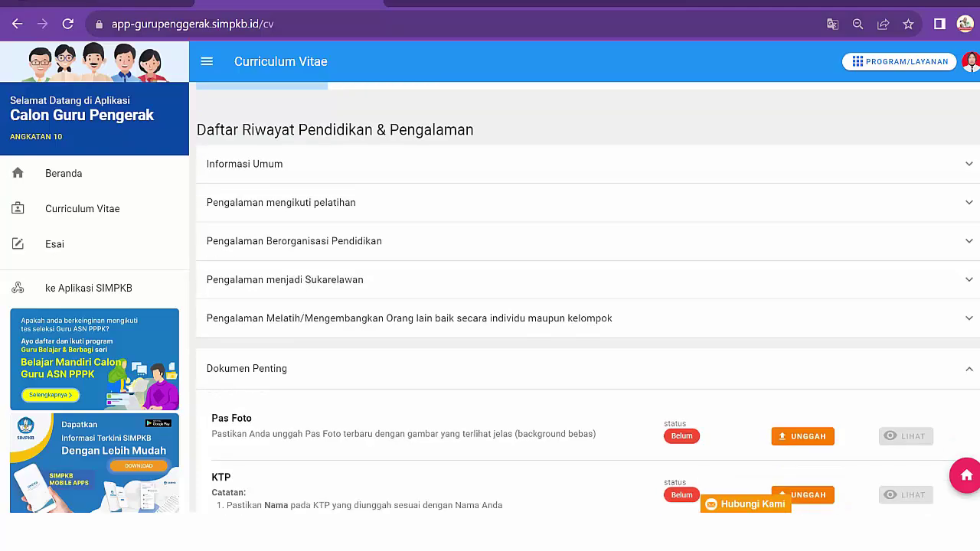
scroll(588, 298, up, 3)
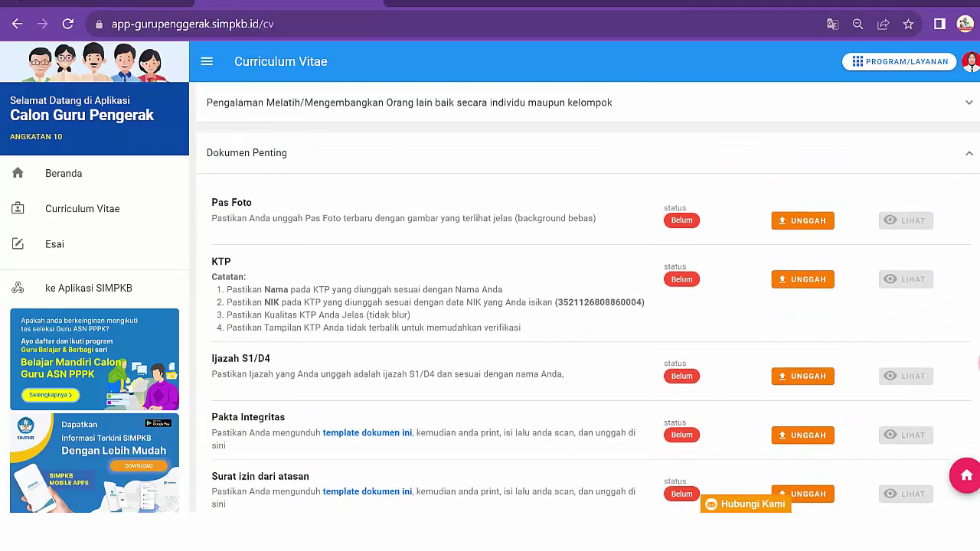
scroll(589, 299, down, 3)
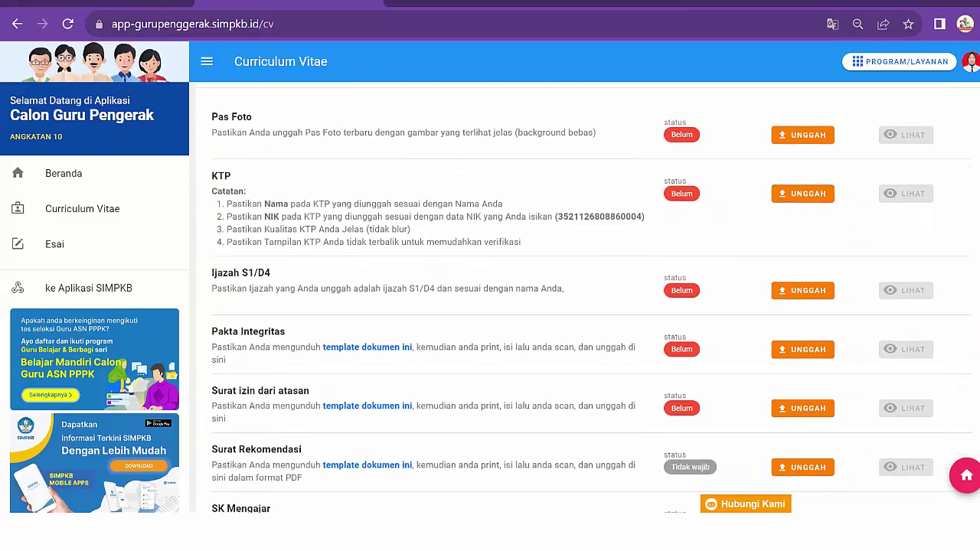